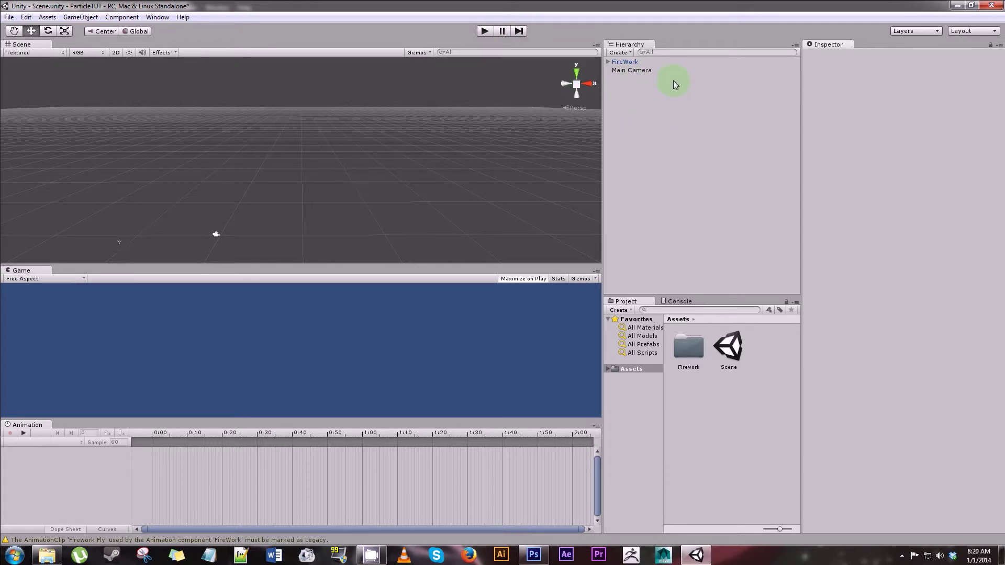
- Run the Unity scene in Play mode, stop it, and switch over to Photoshop
left_click(484, 31)
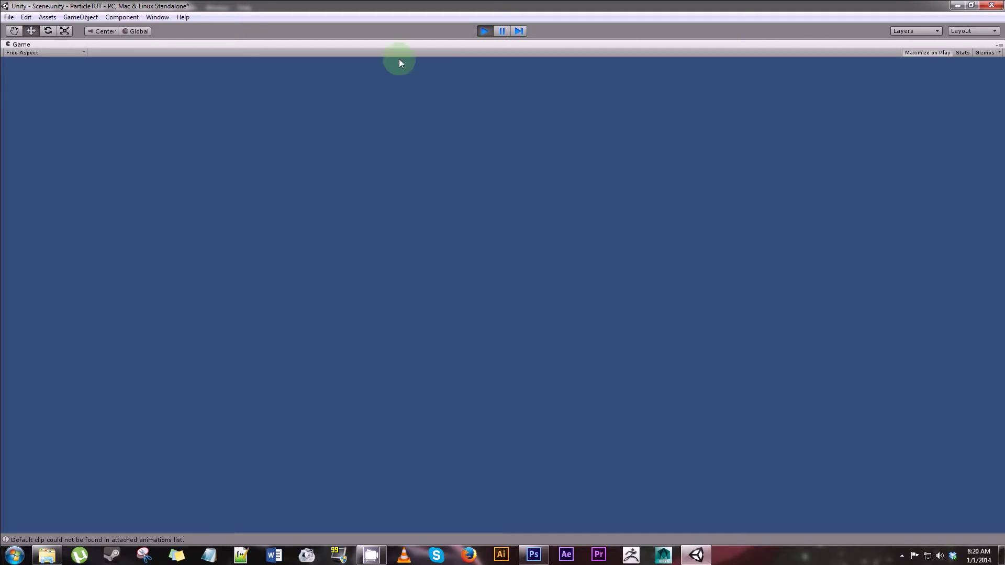
left_click(485, 31)
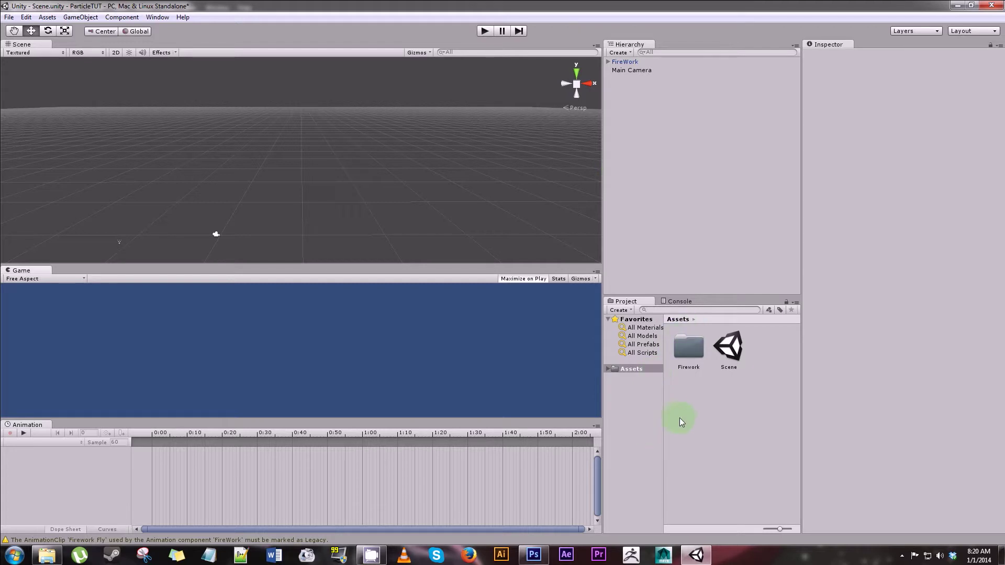
left_click(543, 560)
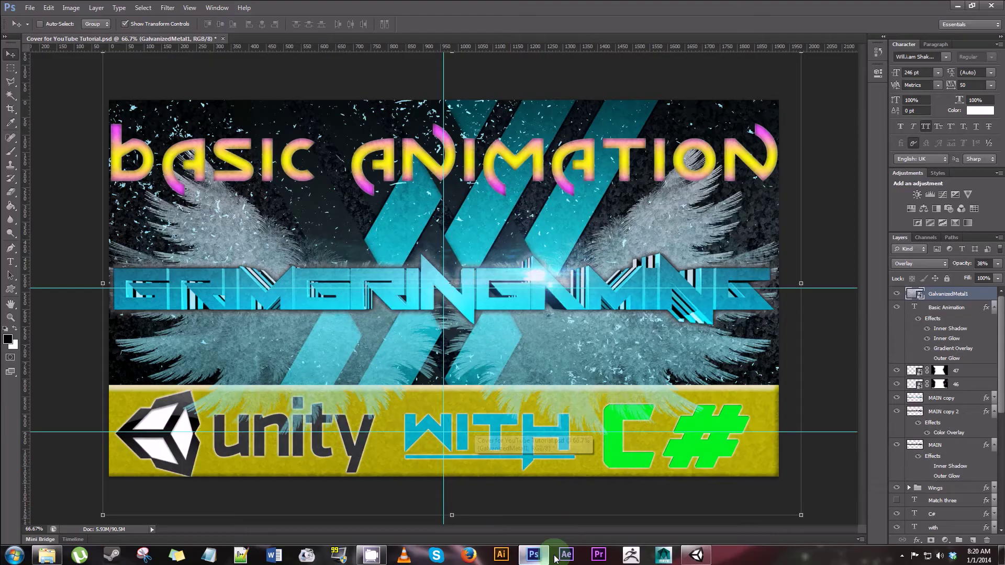
- Create a 1024 × 256 px transparent document and fill its canvas with black
left_click(29, 8)
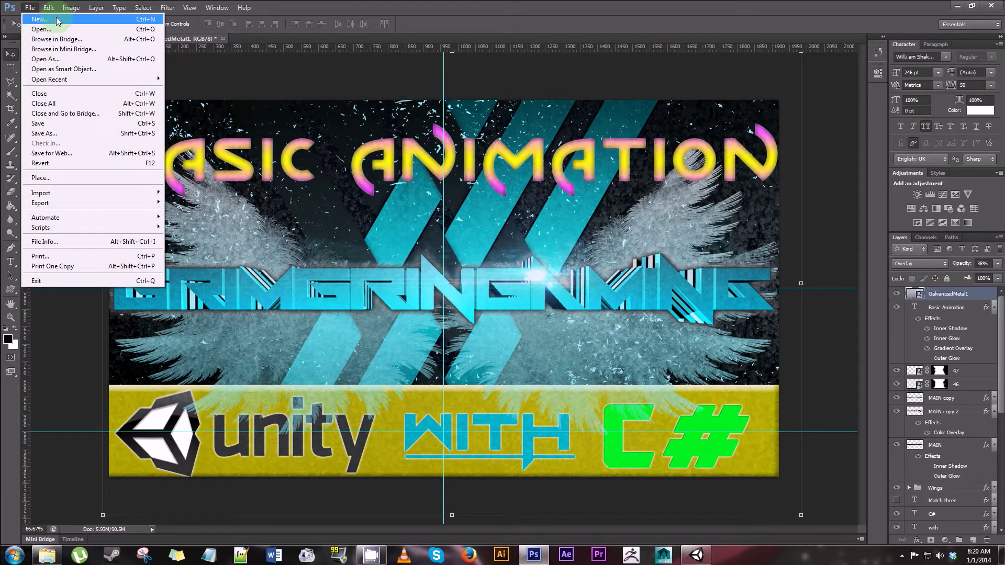
left_click(41, 19)
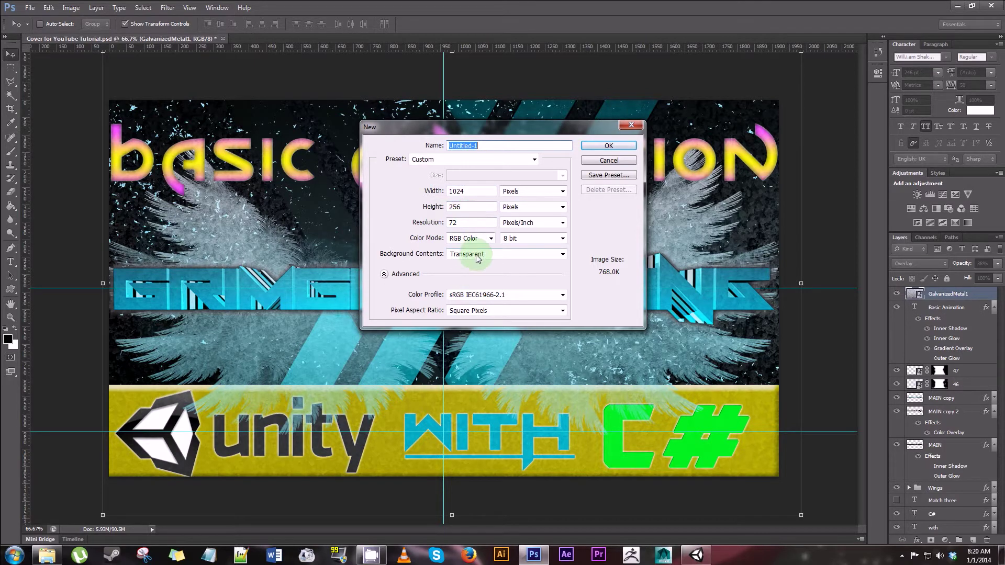
left_click(609, 147)
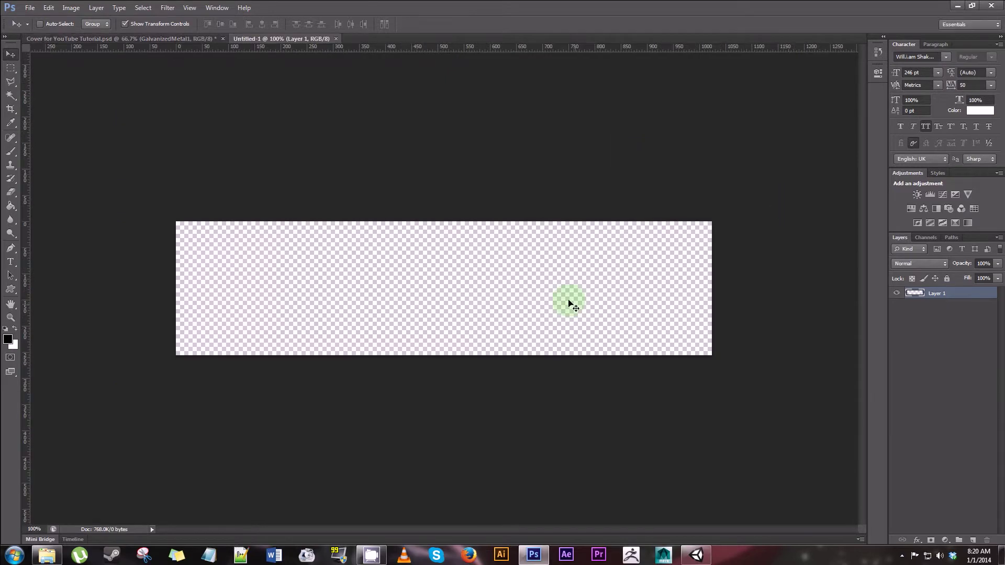
left_click(10, 206)
left_click(646, 336)
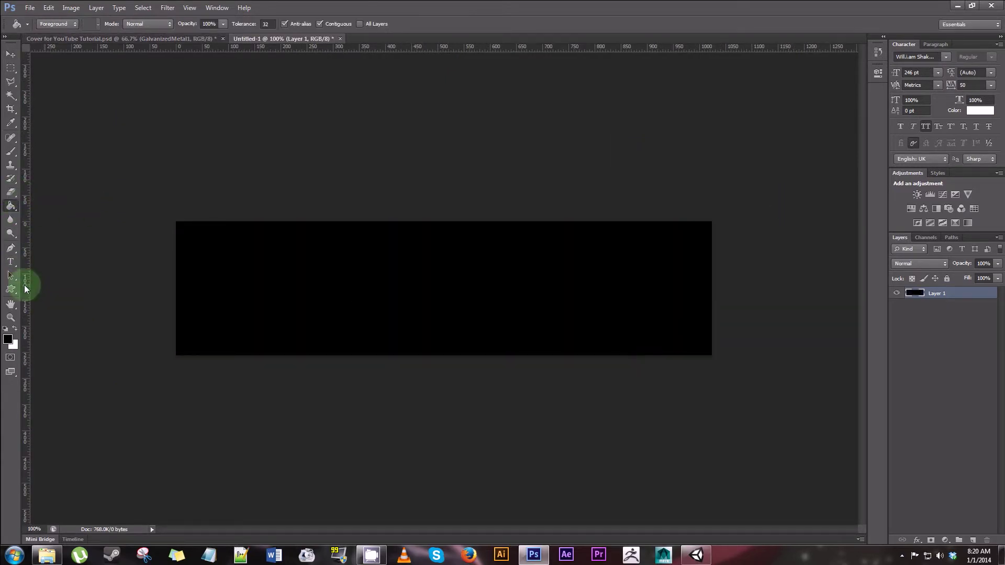
- Set the Custom Shape tool to white fill with the cloud shape, then begin a View > New Guide
left_click(11, 289)
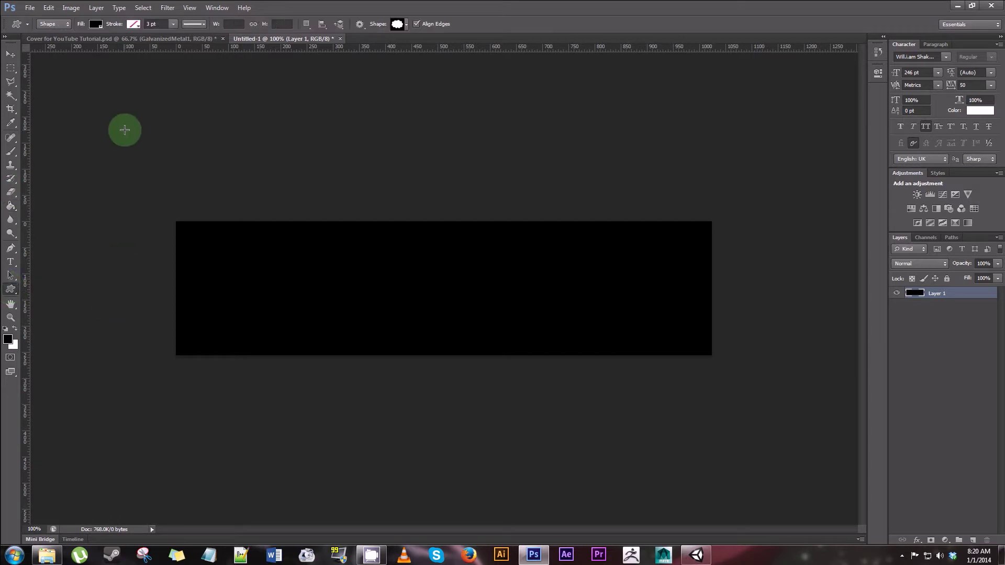
left_click(94, 25)
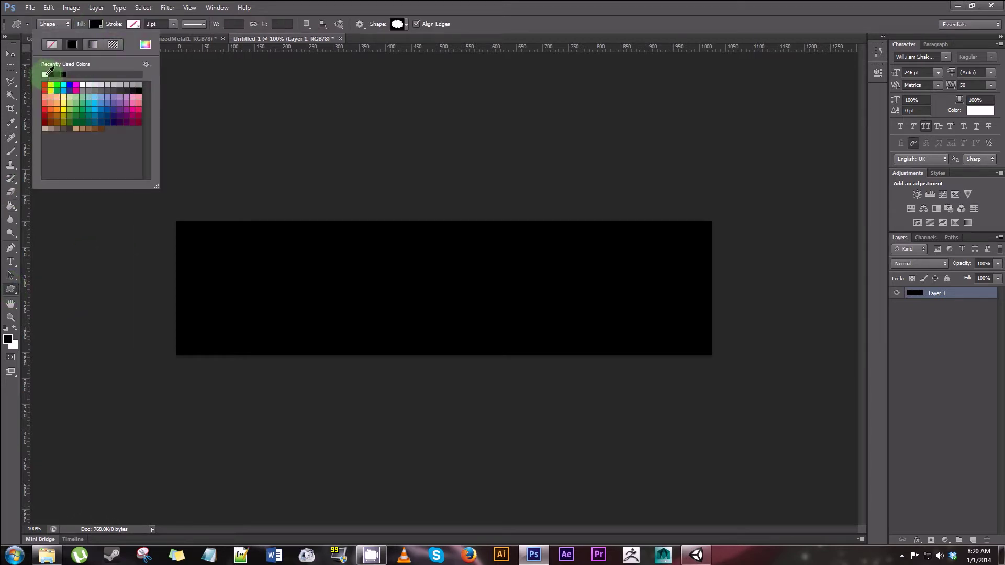
left_click(45, 74)
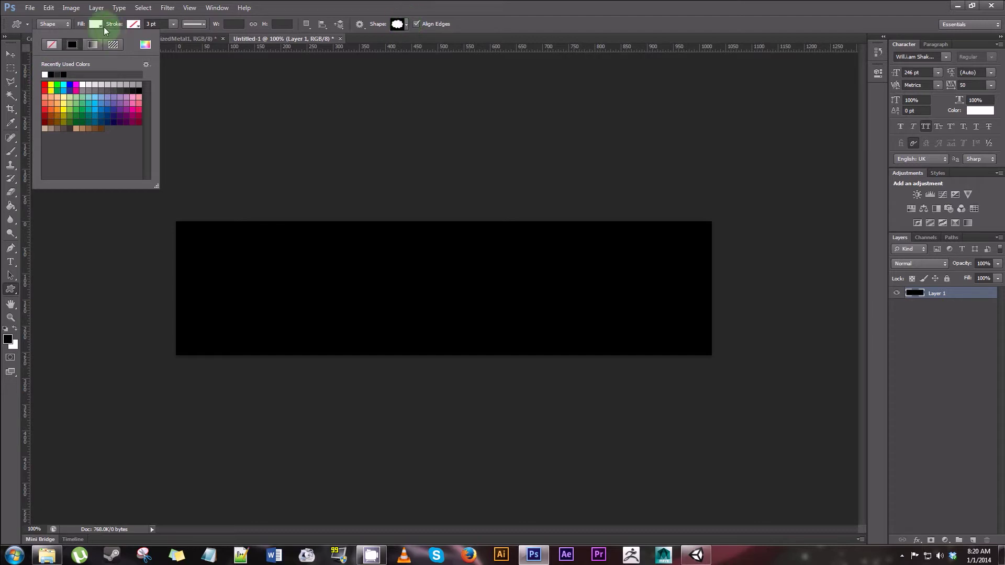
left_click(401, 25)
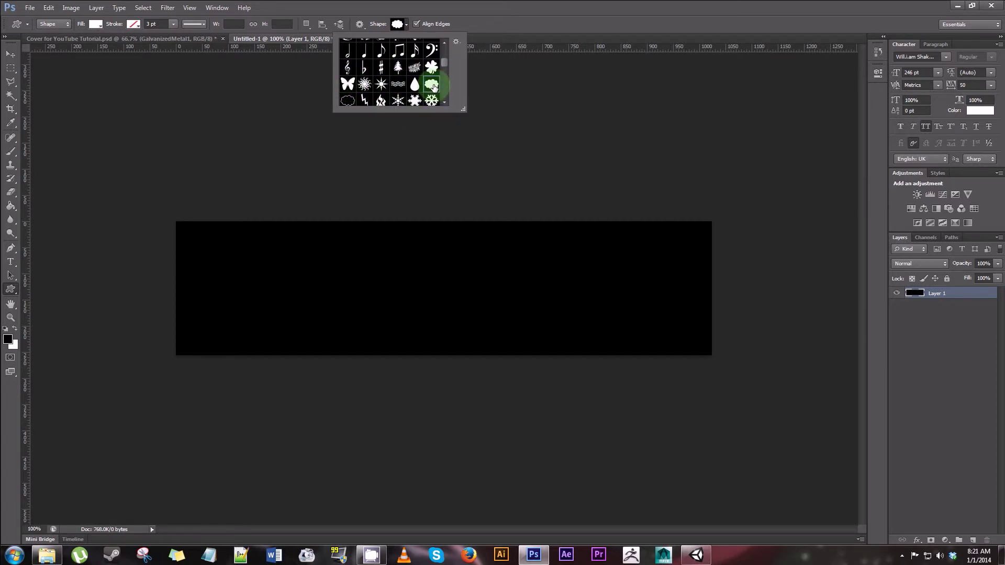
left_click(432, 85)
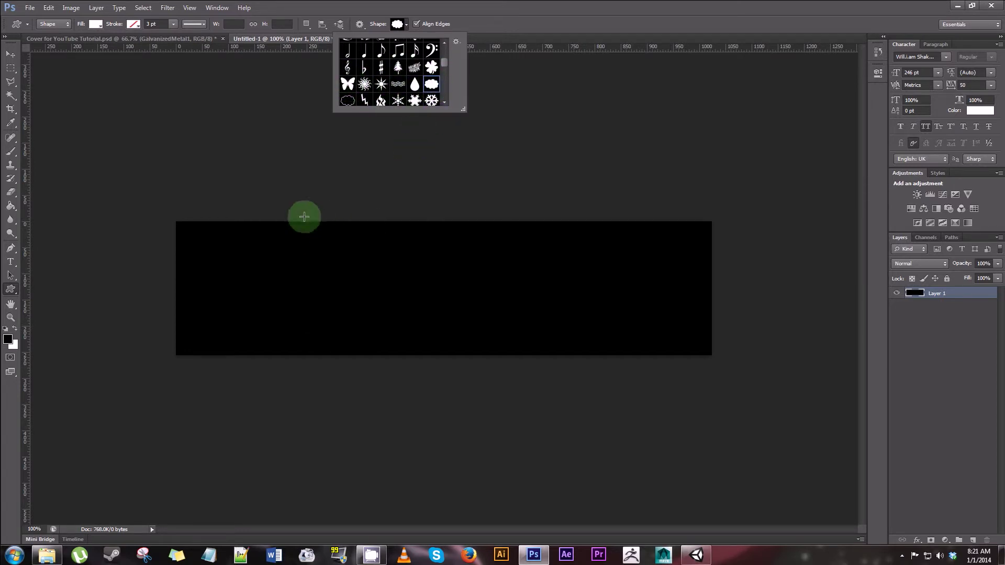
left_click(194, 10)
left_click(189, 7)
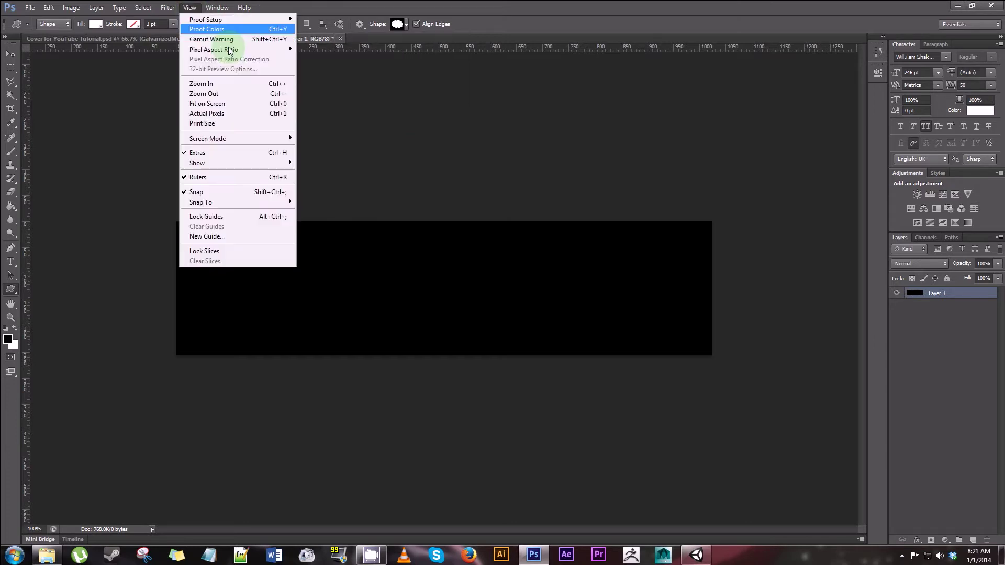
left_click(235, 237)
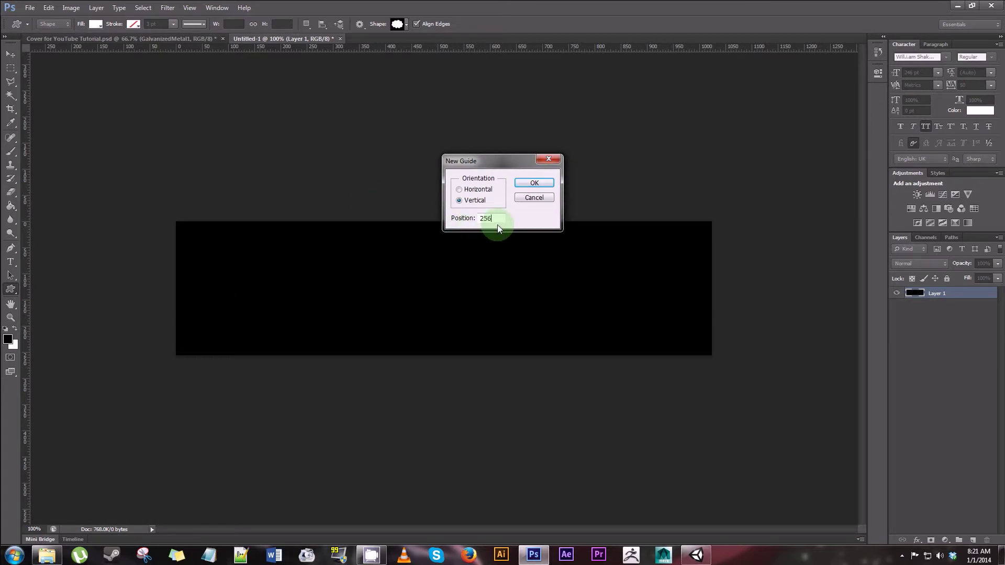
- Add vertical guides at 256, 512 and 768 px
type("256")
key("Return")
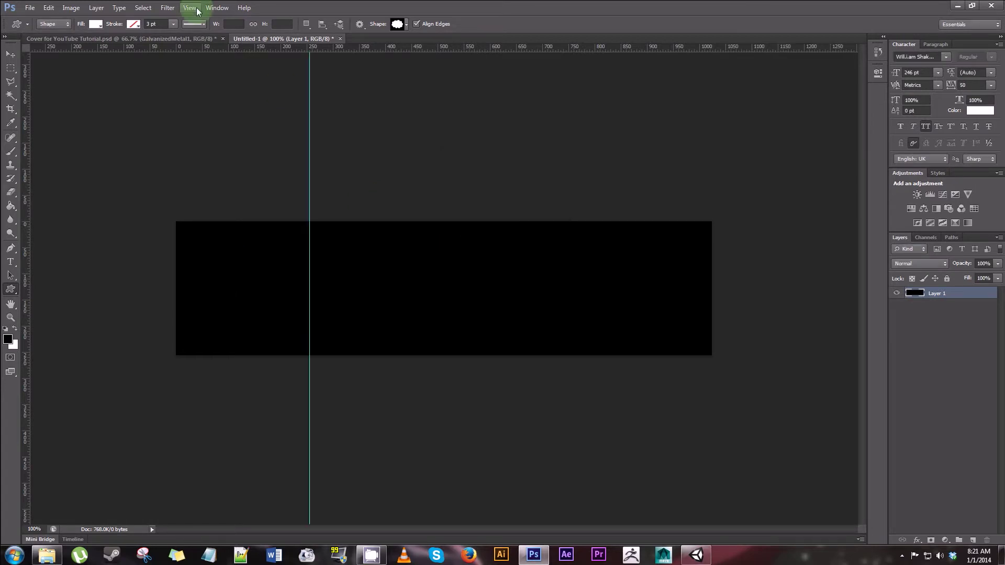
left_click(190, 8)
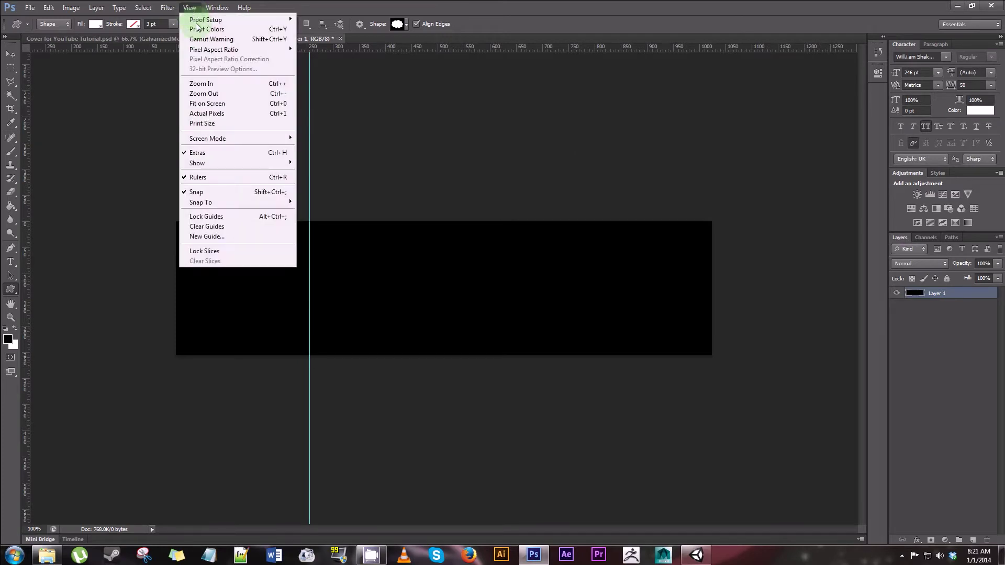
left_click(243, 240)
type("512")
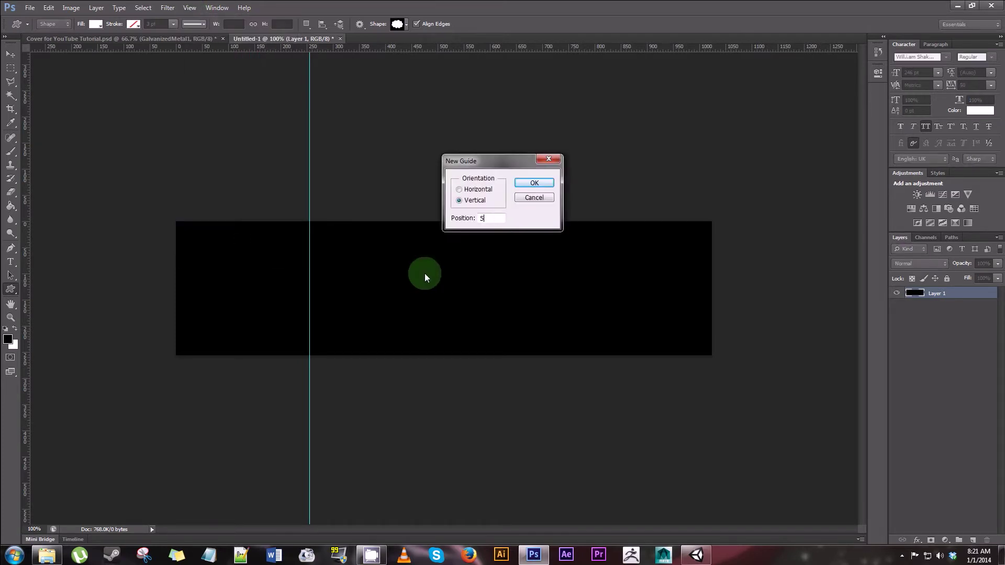
key("Return")
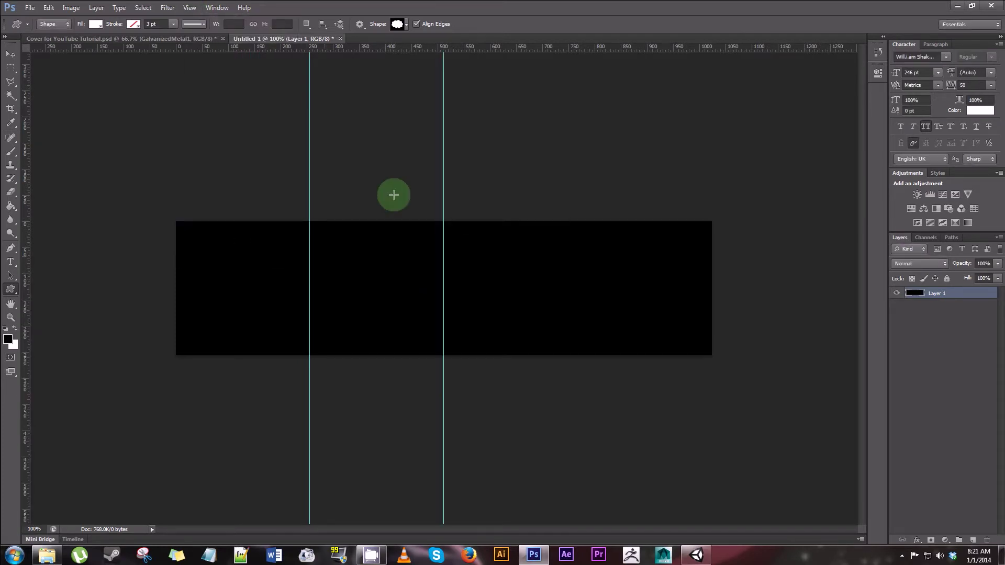
left_click(190, 8)
left_click(209, 236)
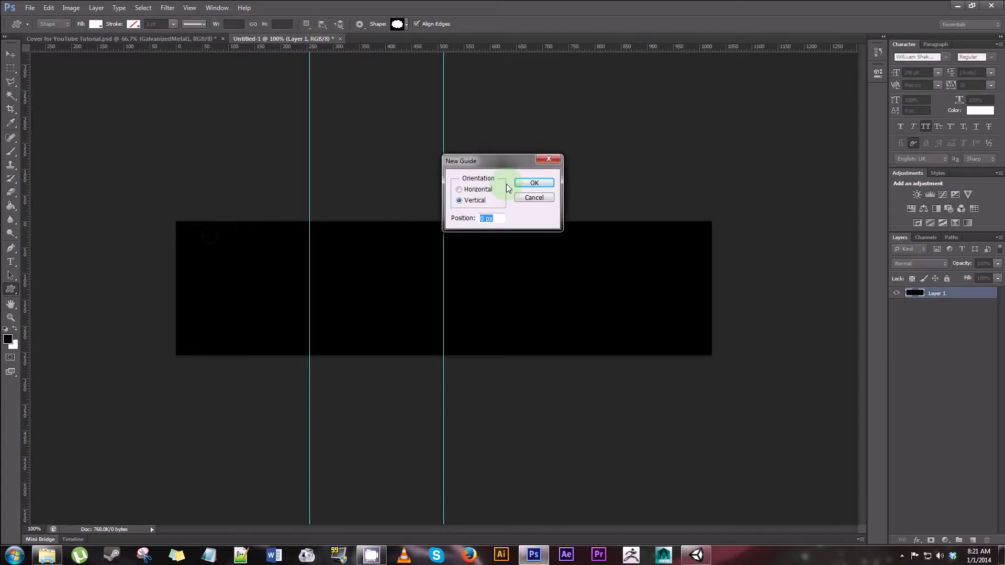
key("Return")
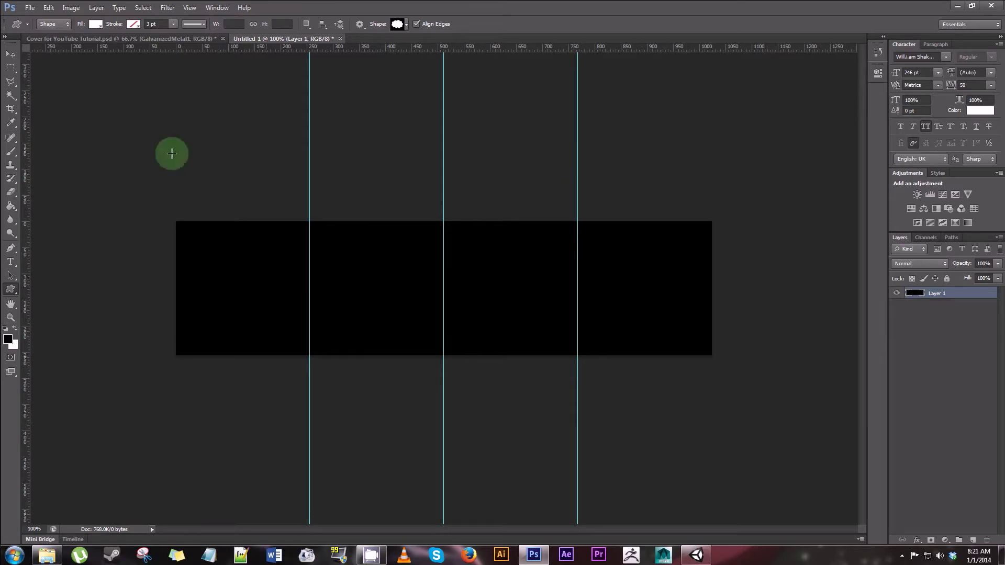
- Draw a white cloud in the first section, copy it into the others, and add a horizontal guide
left_click_drag(190, 247, 301, 329)
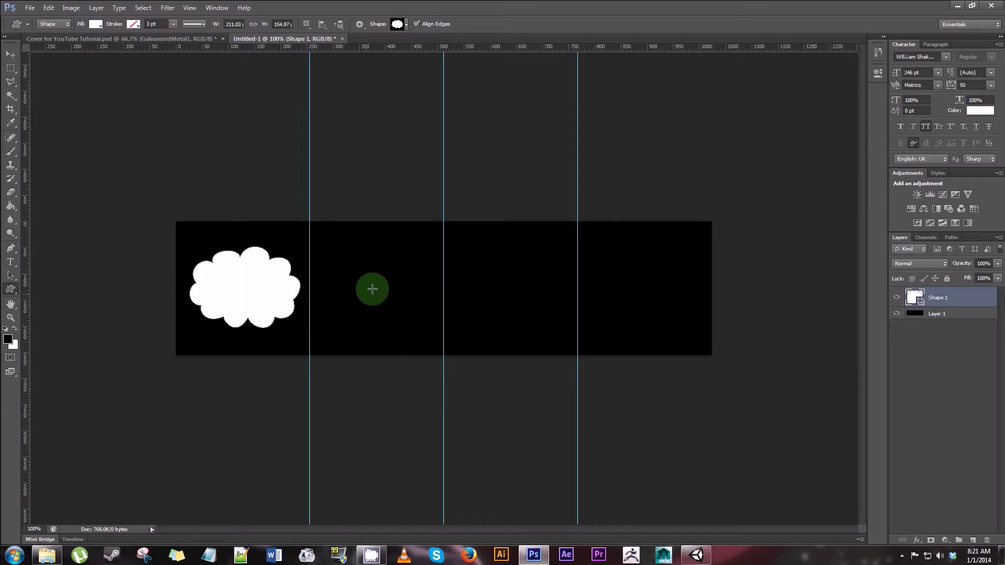
left_click(10, 54)
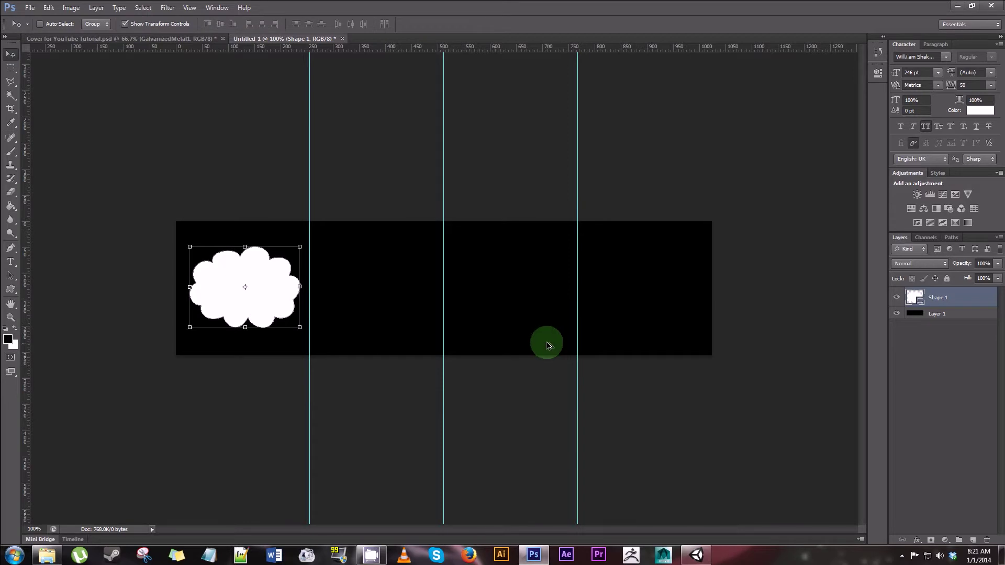
left_click(260, 276)
left_click_drag(260, 276, 669, 286, "alt")
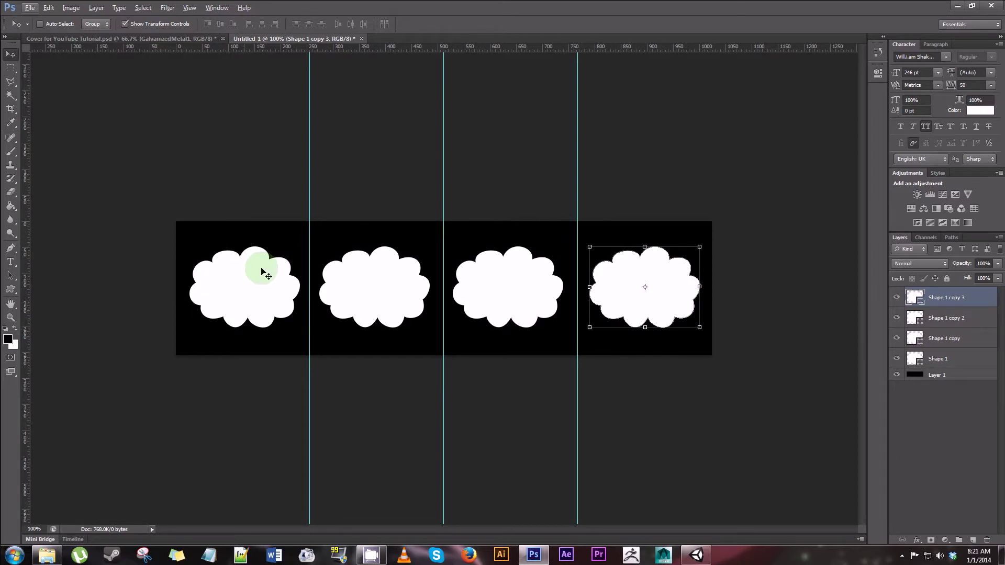
left_click(952, 377)
left_click_drag(488, 50, 648, 277)
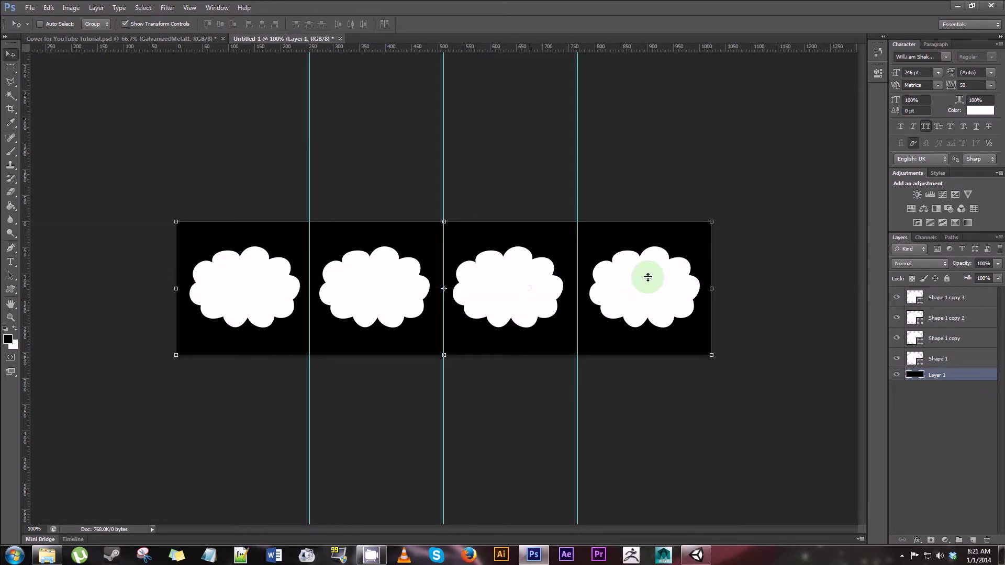
- Nudge Shape 1 and its three copies down onto the horizontal guide
left_click(952, 359)
key("Down")
key("Down")
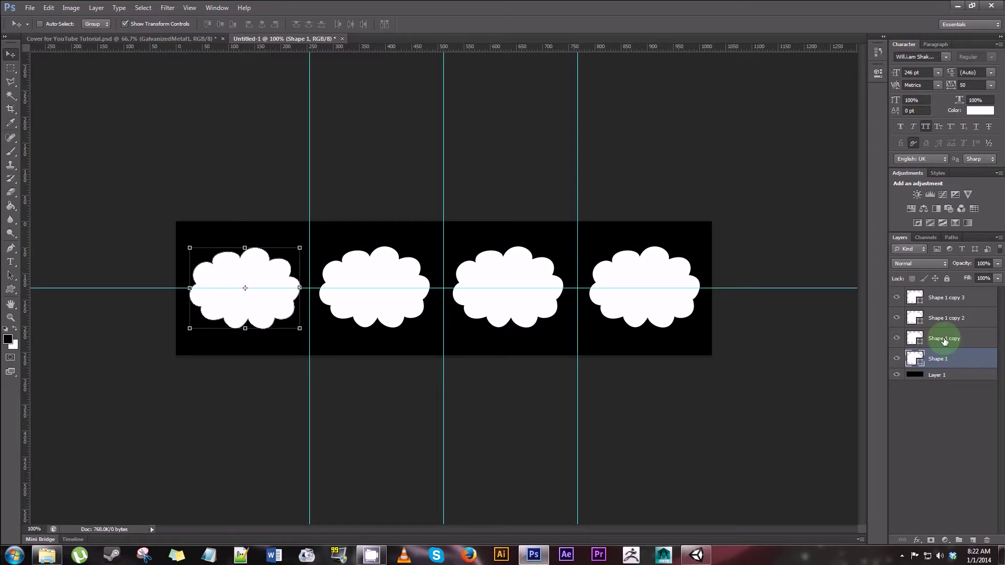
left_click(945, 340)
key("Down")
key("Down")
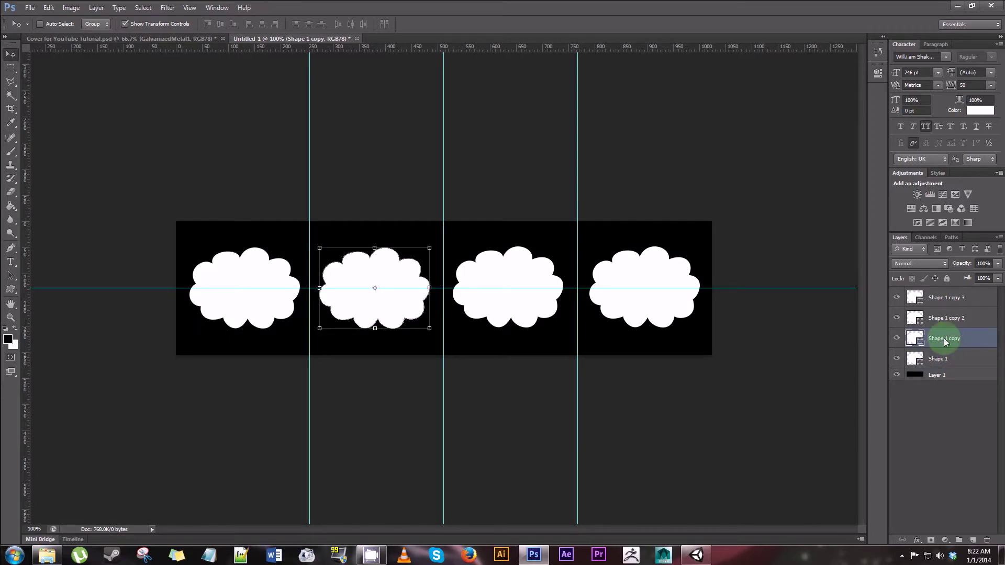
left_click(968, 315)
key("Down")
key("Down")
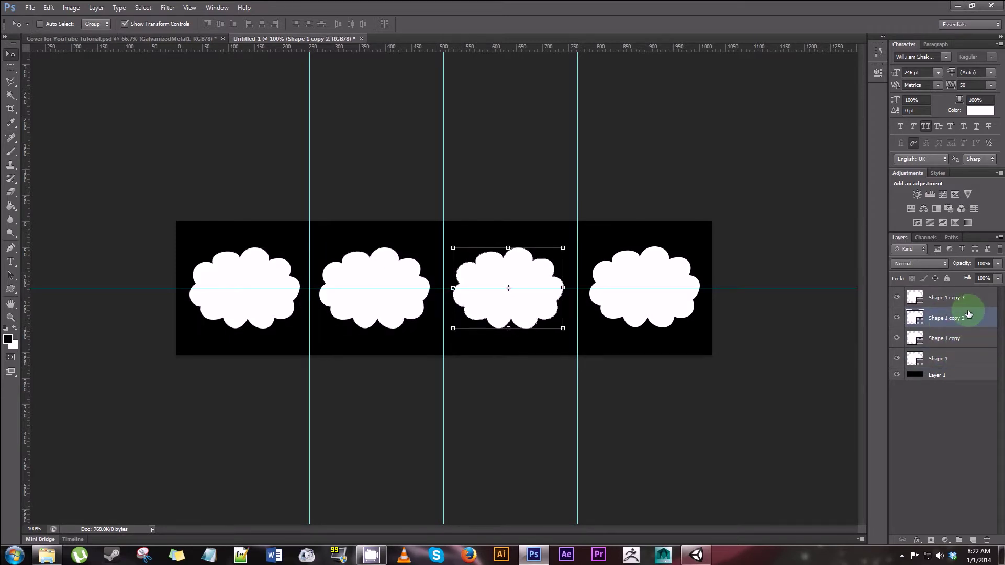
left_click(980, 305)
key("Left")
key("Down")
key("Down")
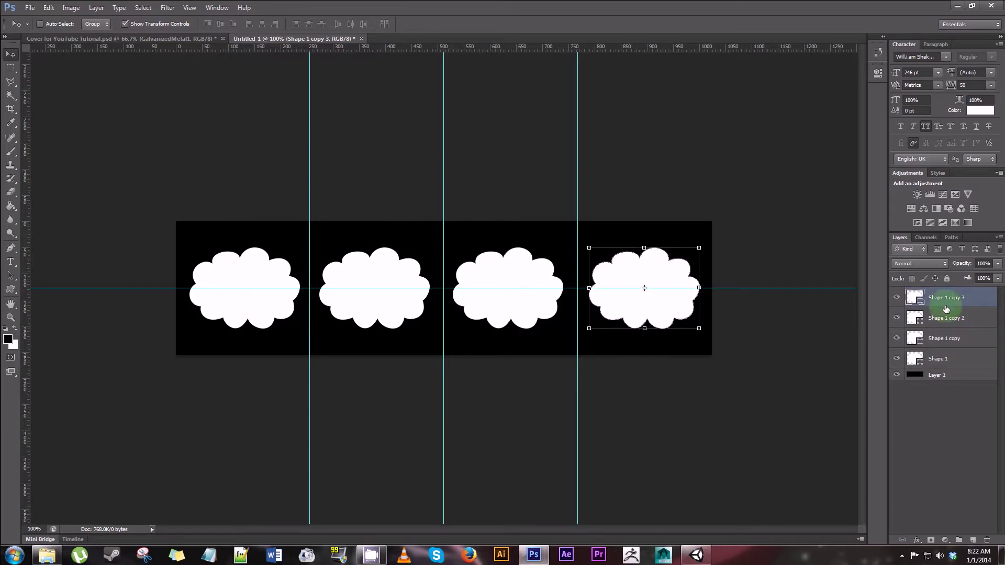
- Select the Shape 1 layer and put the first cloud into Free Transform
left_click(965, 374)
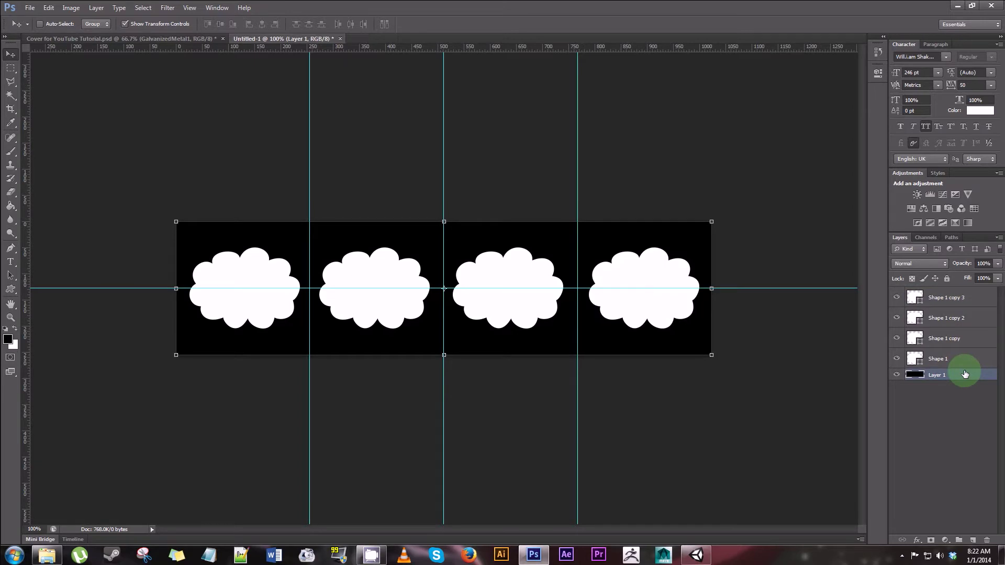
left_click(963, 359)
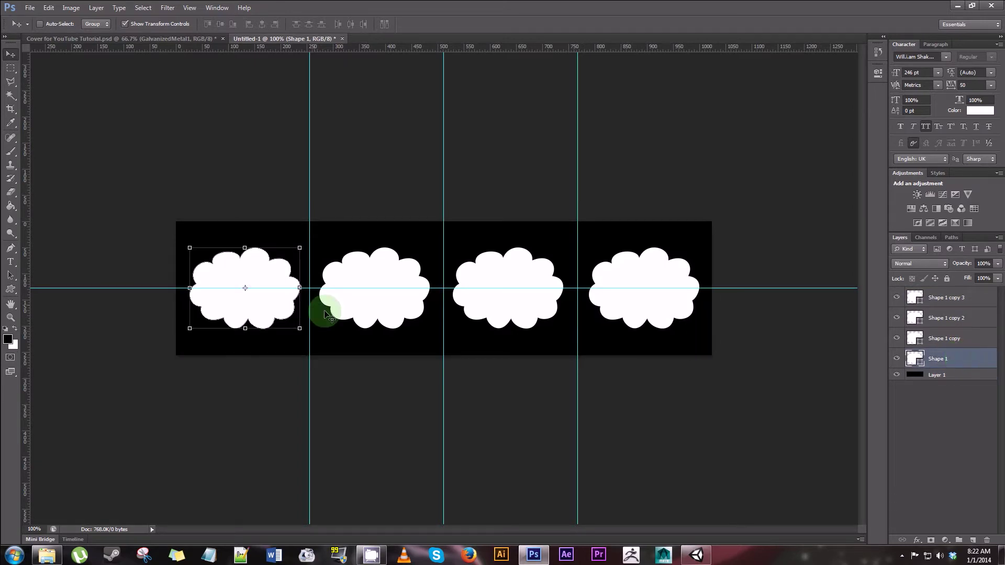
left_click(294, 328)
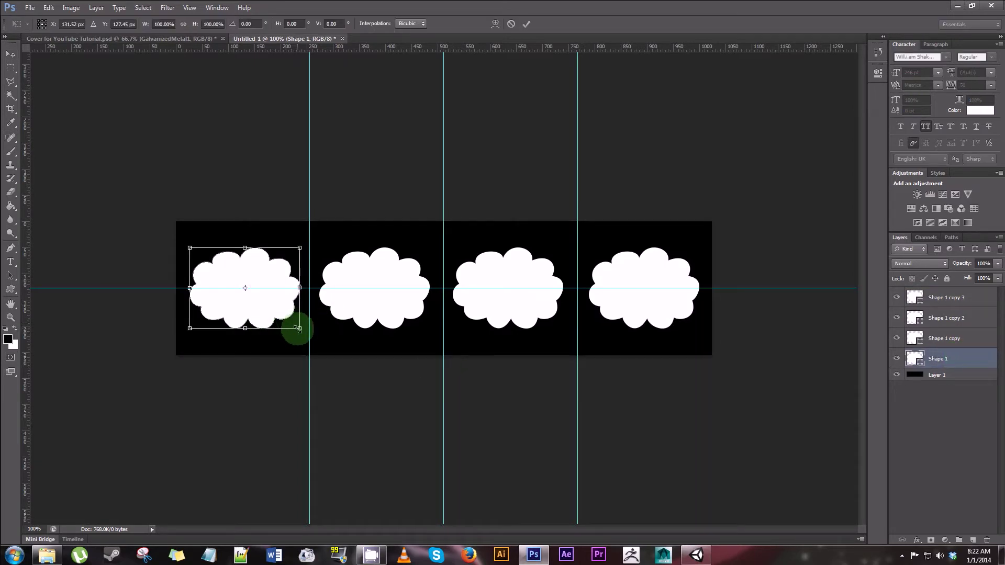
- Warp the first cloud's bottom-right, top and left sides, commit, and nudge it up slightly
right_click(299, 329)
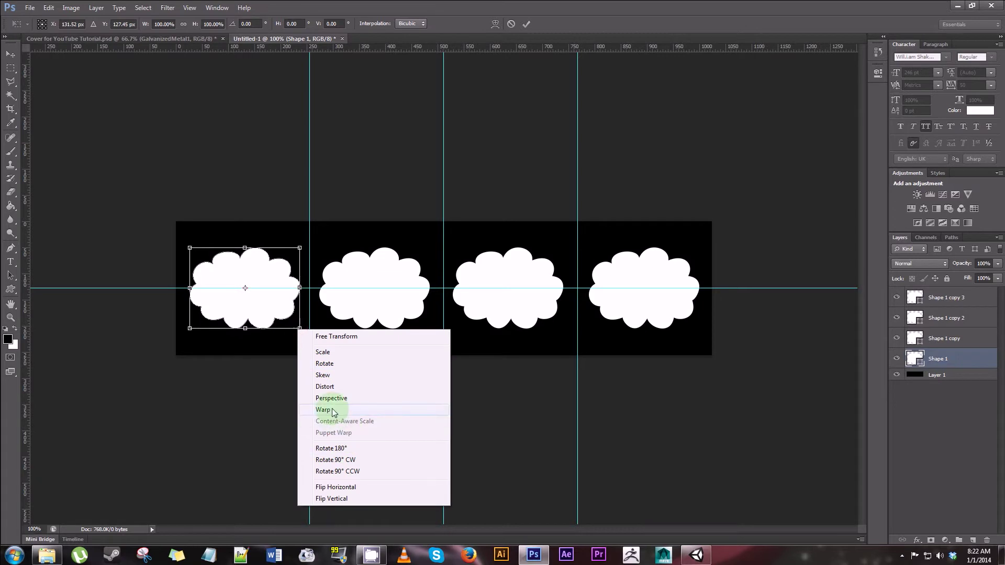
left_click(299, 249)
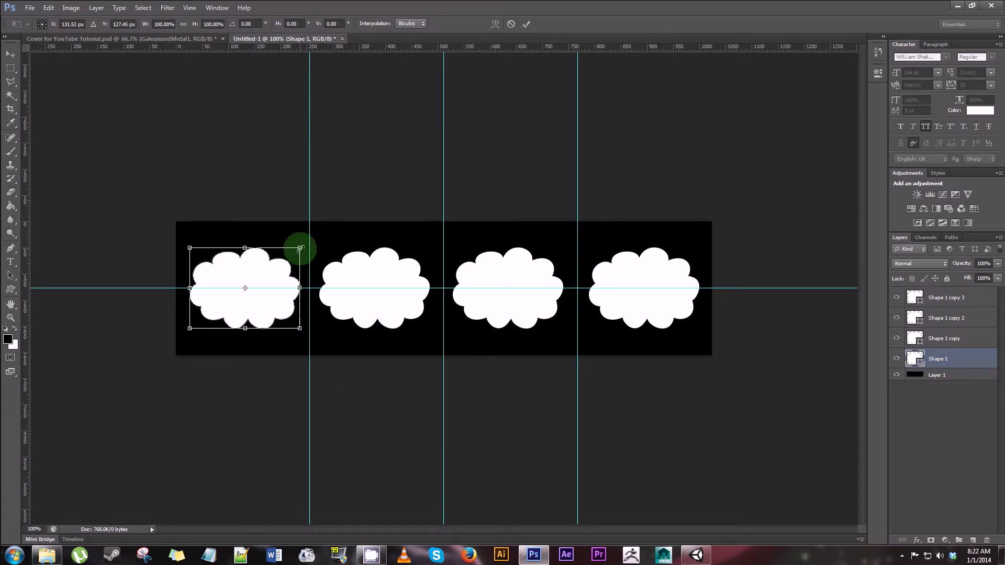
right_click(300, 325)
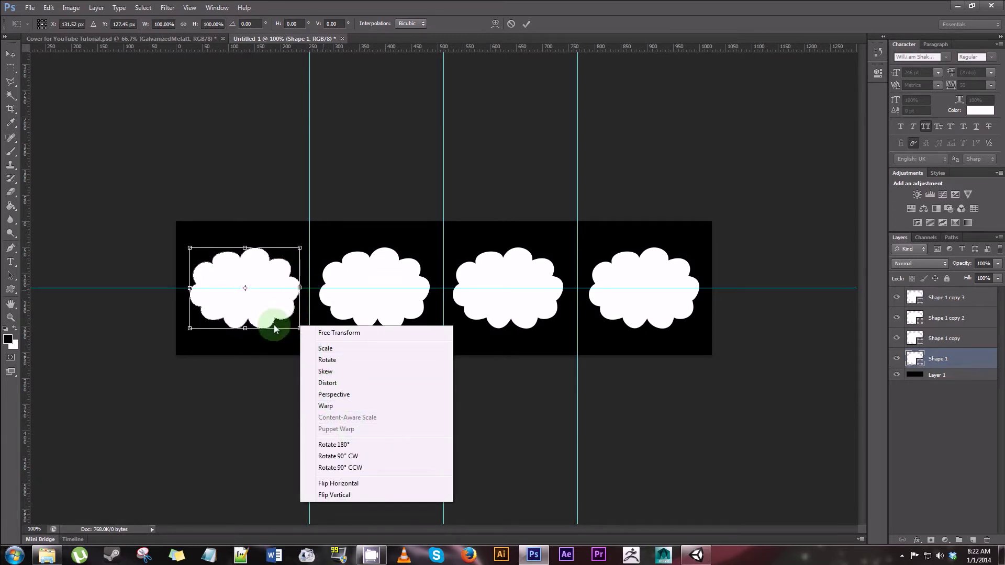
left_click(326, 407)
left_click_drag(304, 308, 218, 339)
left_click_drag(233, 257, 235, 261)
left_click_drag(190, 275, 185, 257)
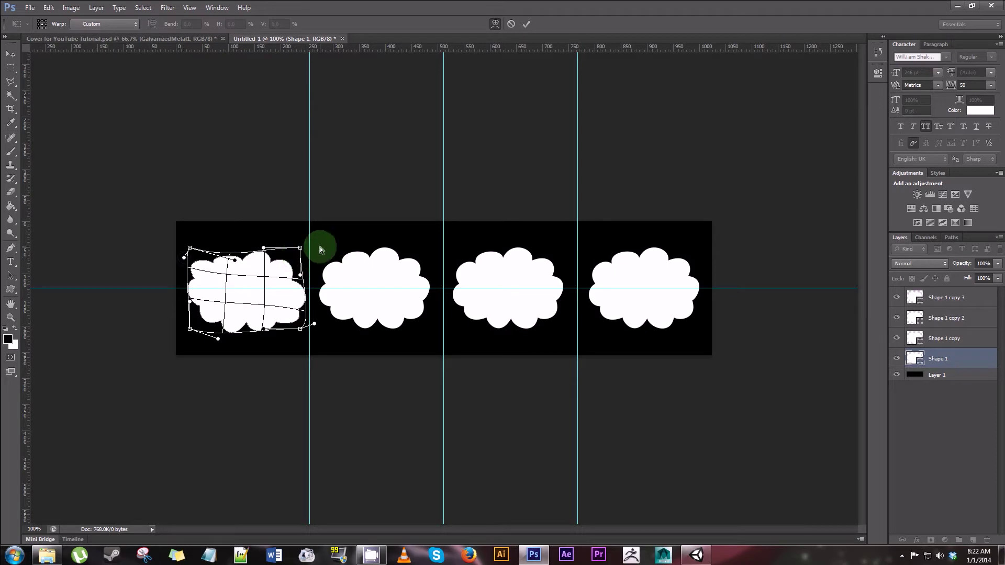
key("Return")
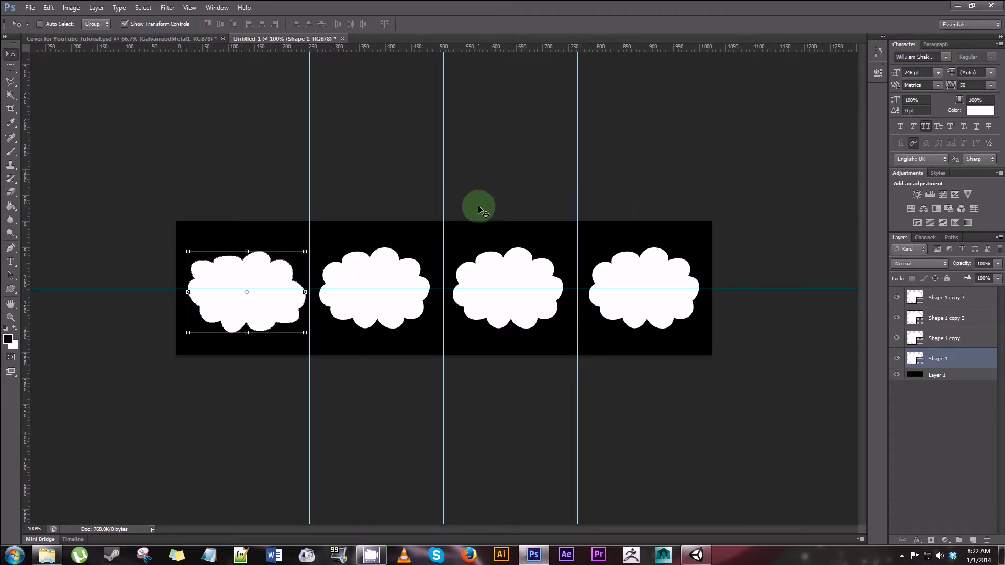
key("Up")
key("Up")
key("Up")
key("Up")
key("Up")
key("Up")
key("Up")
key("Up")
key("Up")
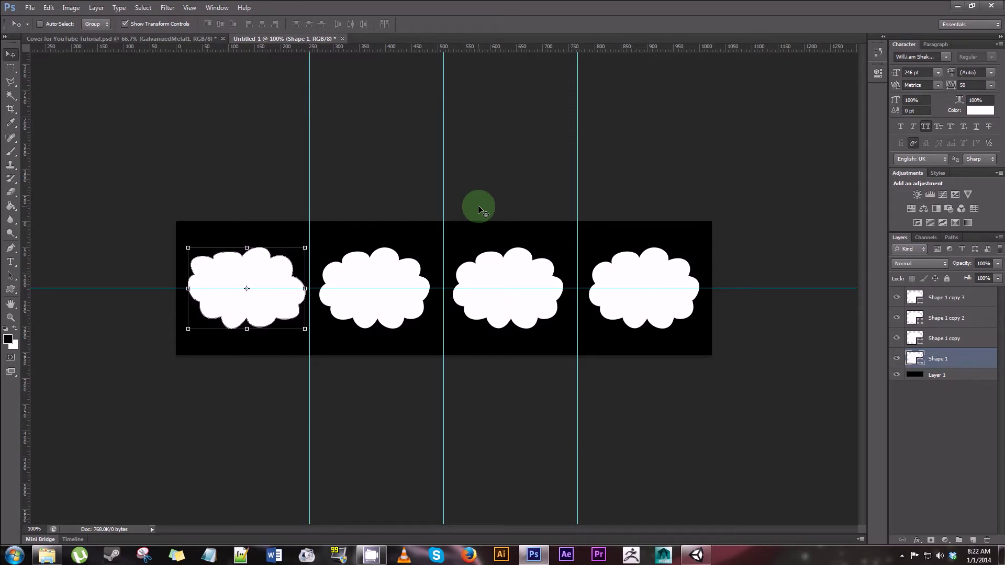
- Nudge the cloud down a pixel and open Save As pointed at the project's Assets folder
key("Down")
left_click(29, 7)
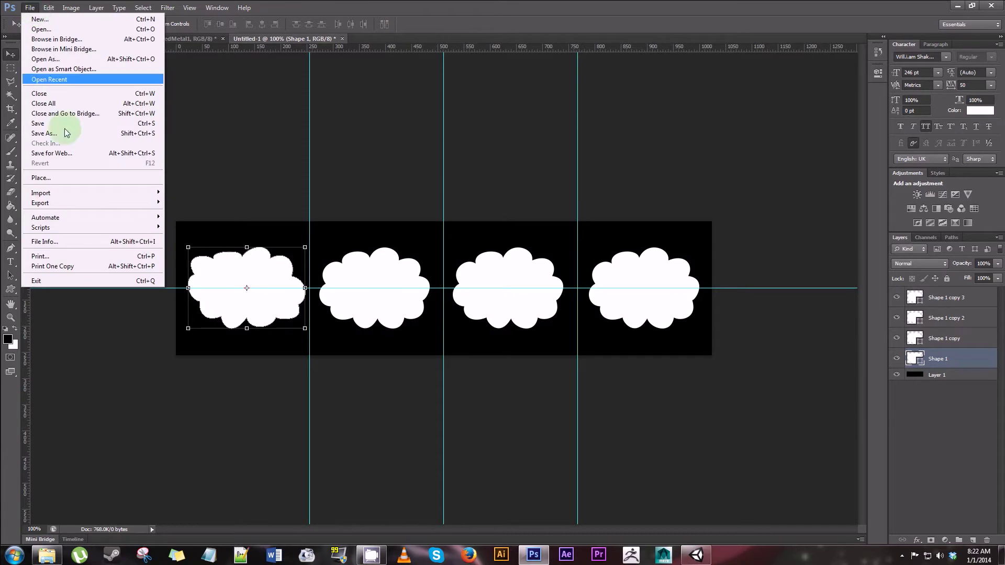
left_click(81, 133)
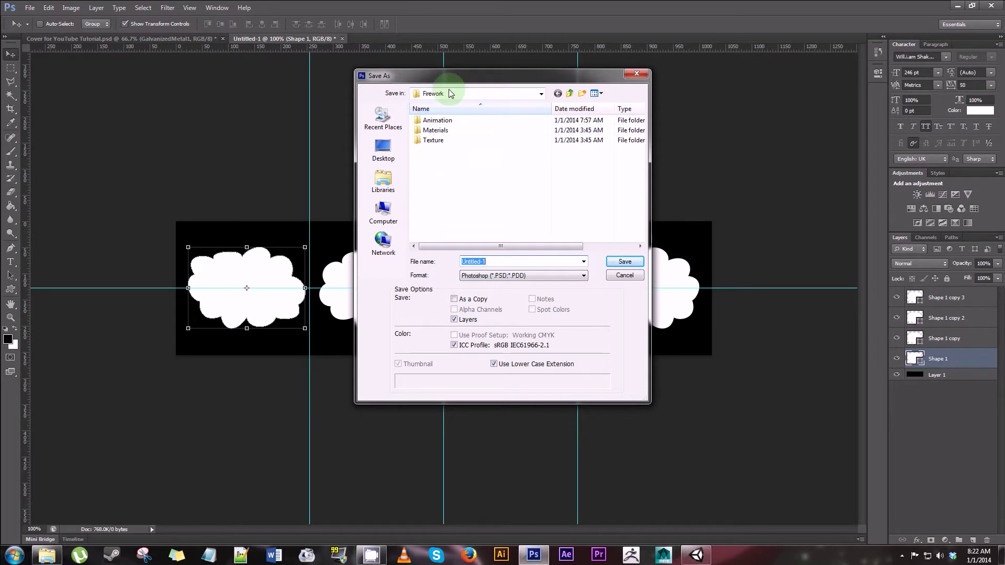
left_click(569, 93)
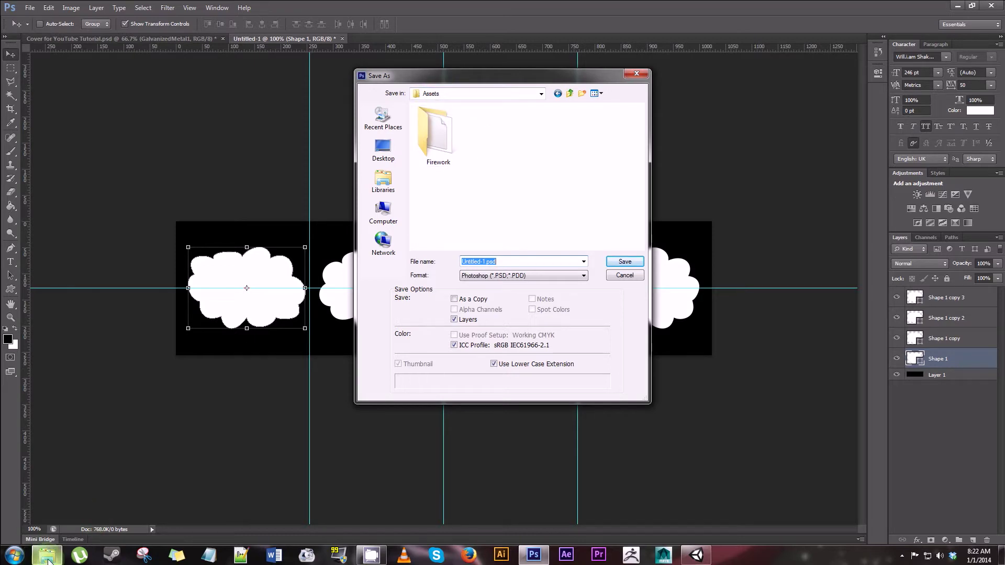
mouse_move(48, 560)
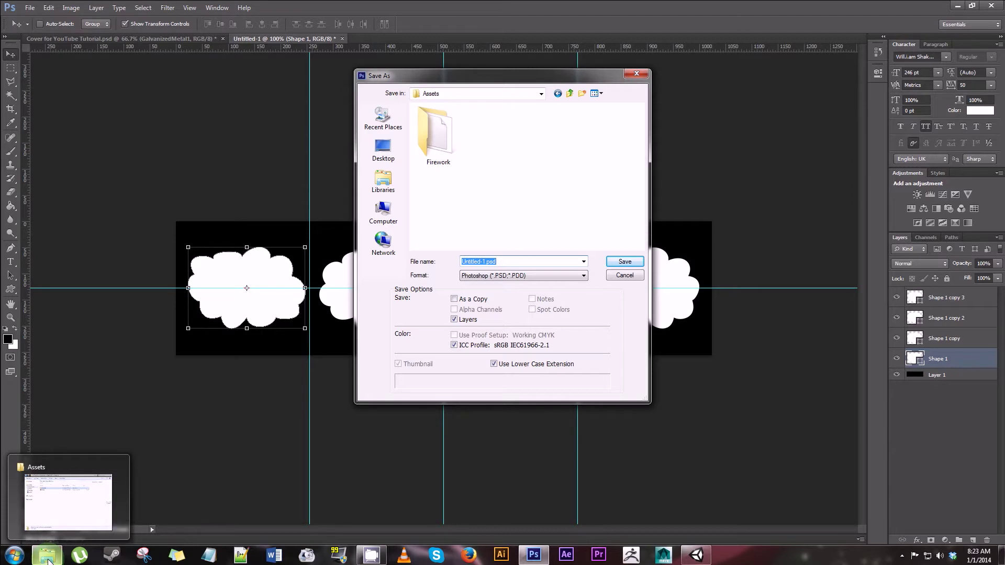
left_click(48, 560)
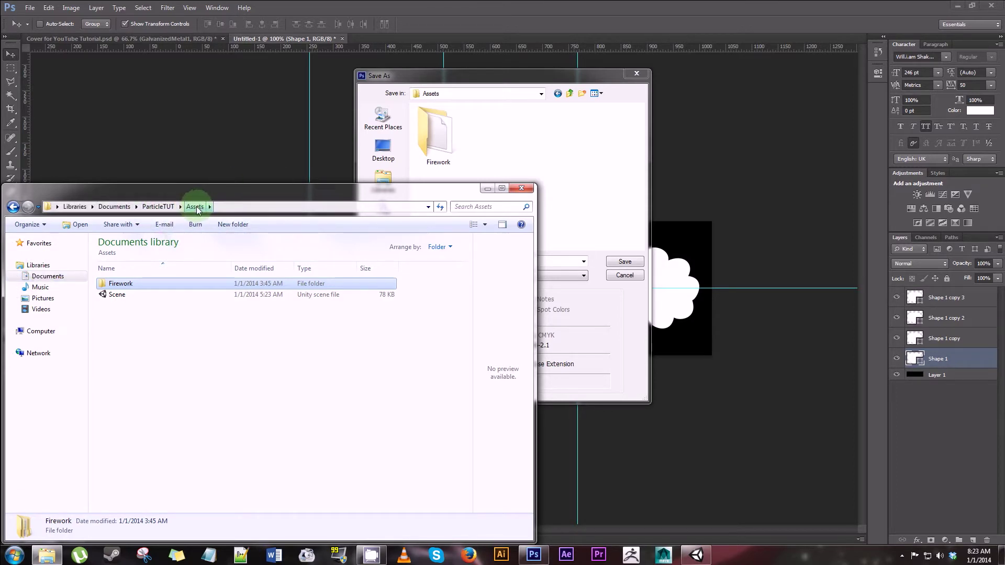
left_click(590, 158)
- Save the image as Smoke Puffs in PNG format, accepting the PNG options
double_click(492, 263)
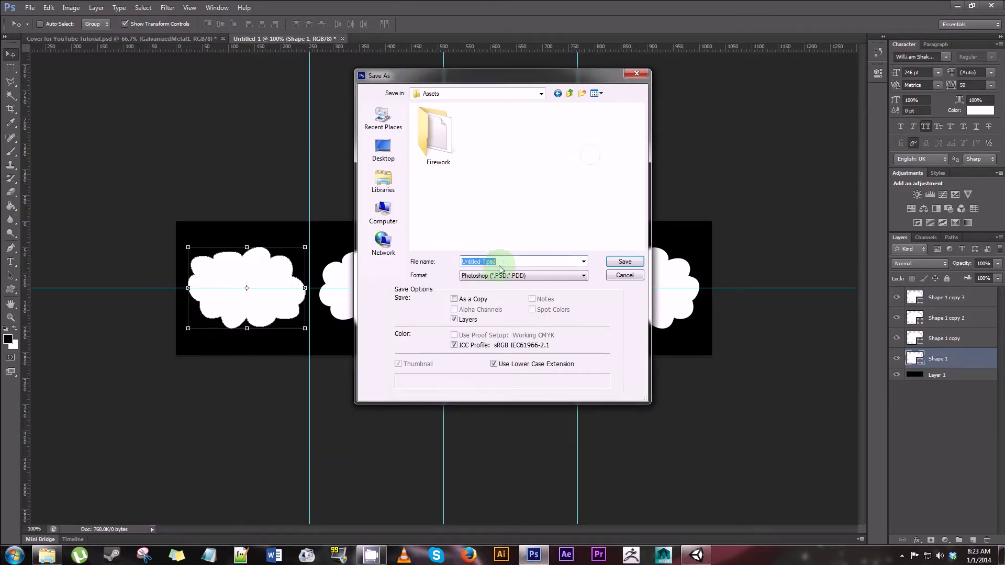
type("Smoke Puffs")
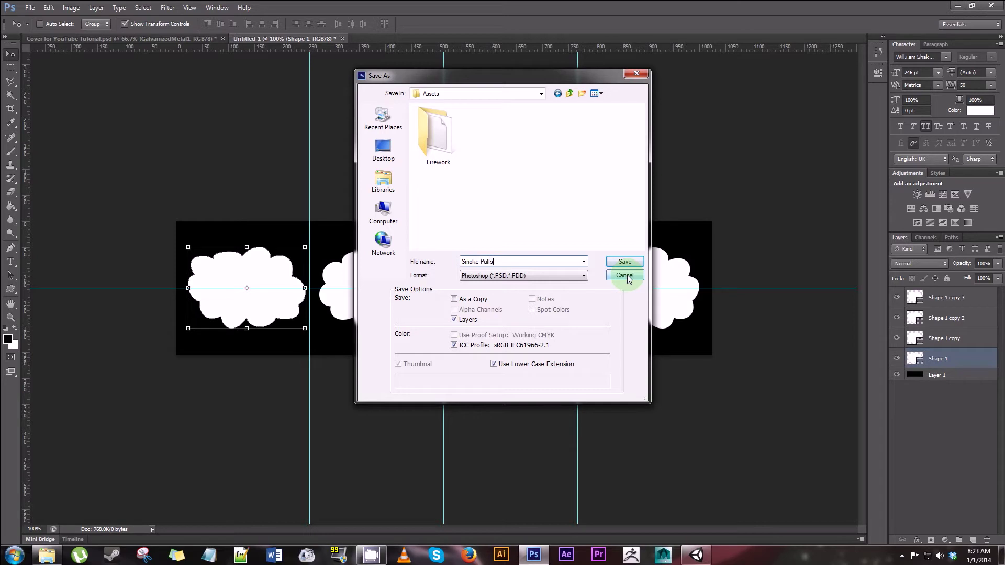
left_click(508, 275)
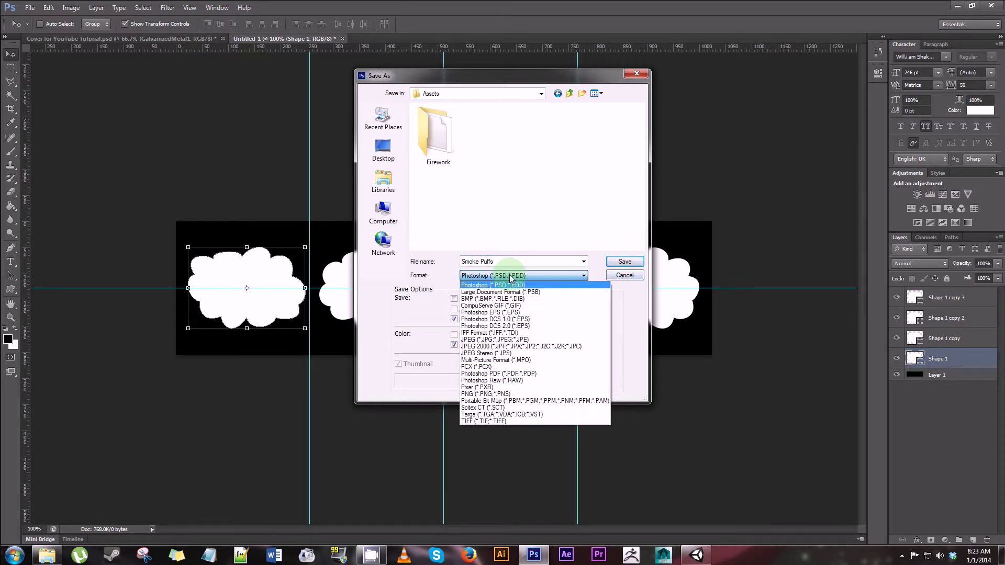
left_click(503, 394)
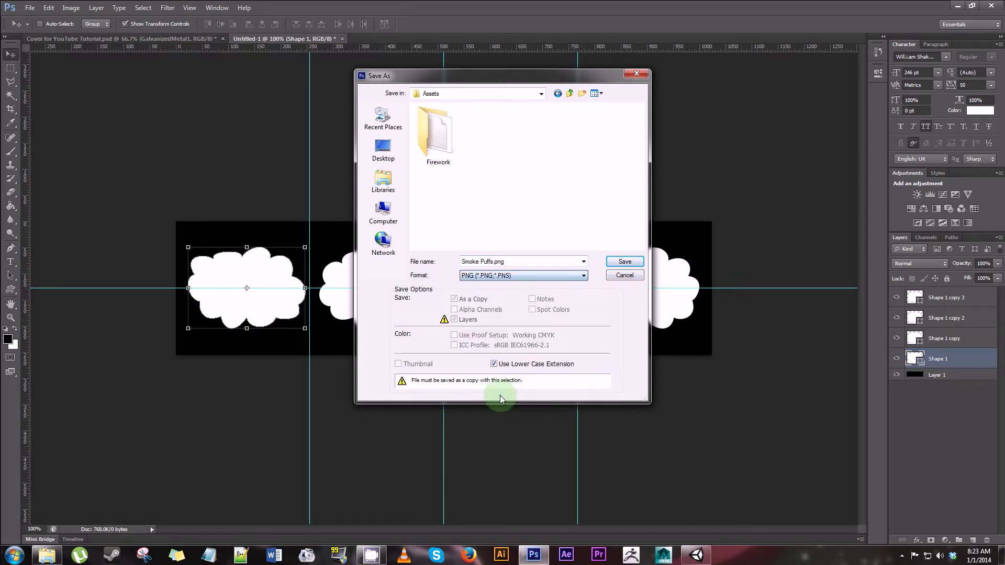
left_click(623, 263)
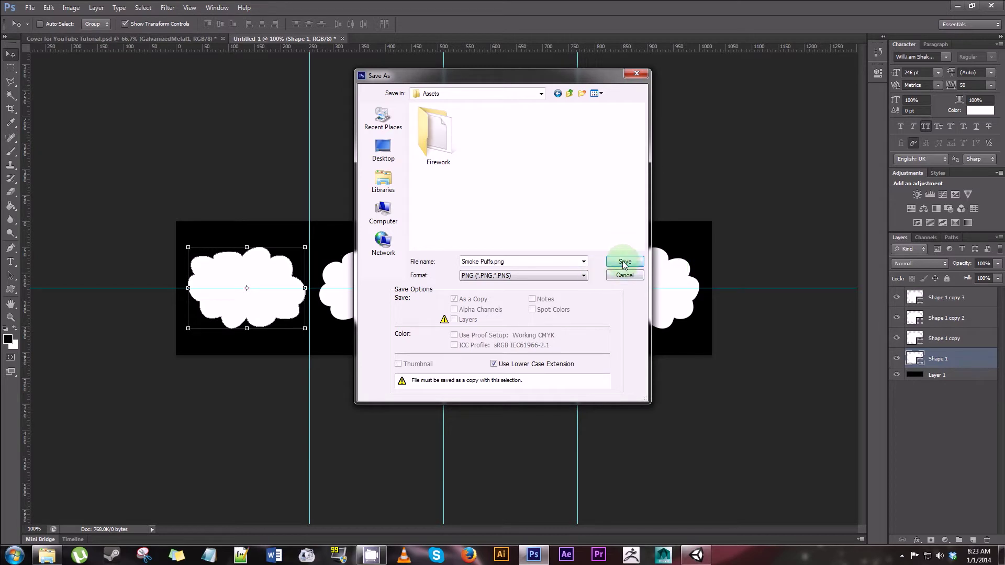
left_click(624, 265)
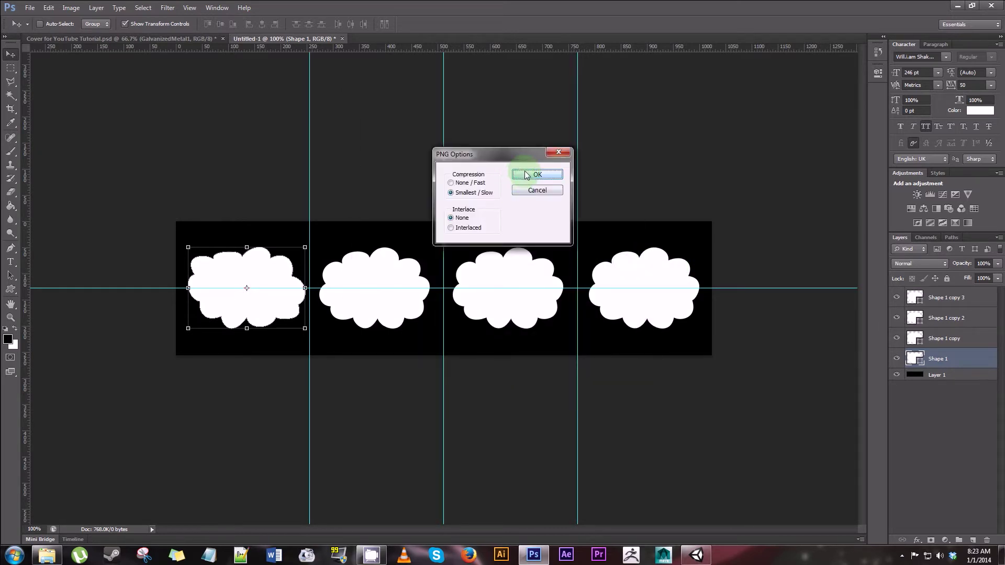
left_click(527, 175)
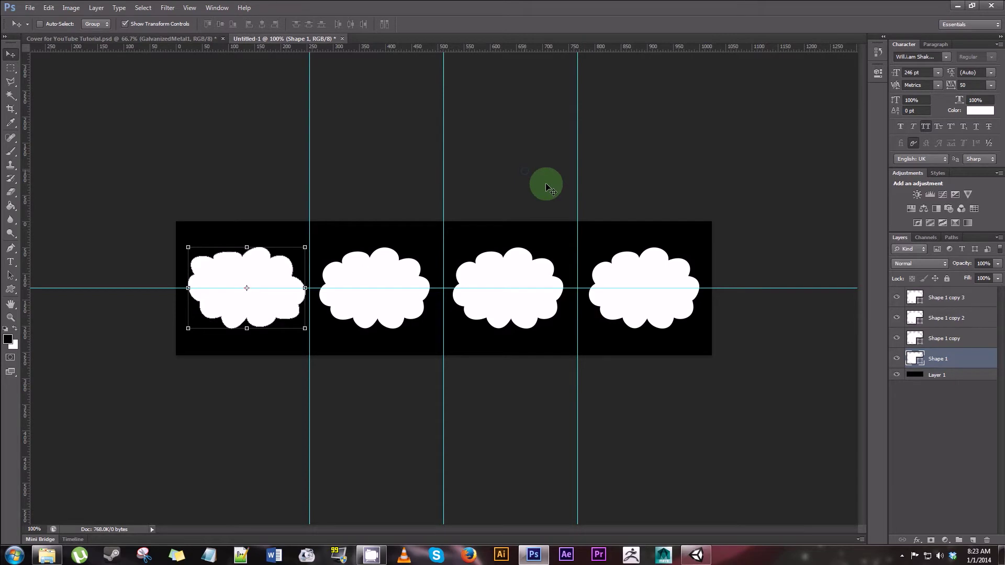
left_click(956, 5)
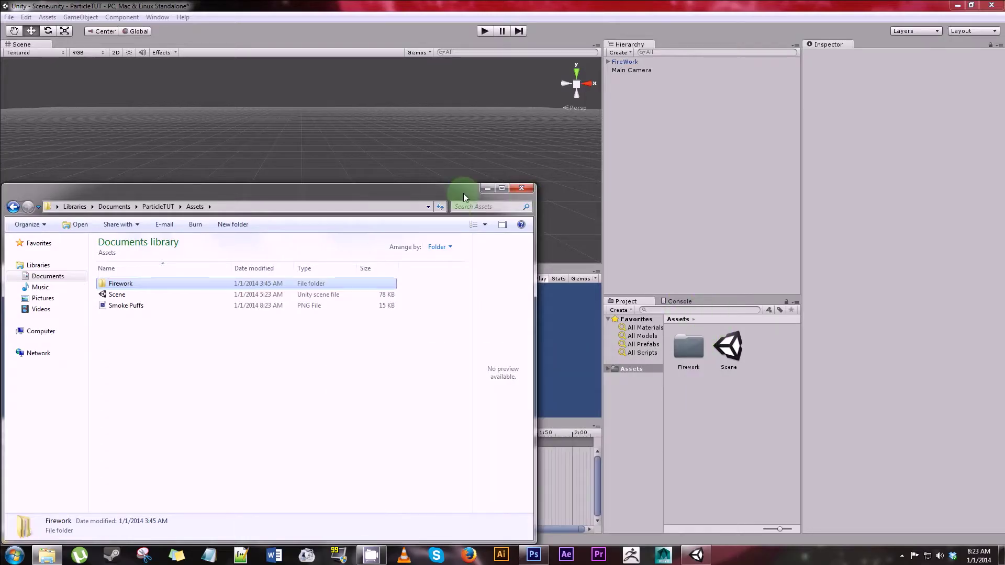
- Set the Smoke Puffs texture to Advanced type, Clamp wrap mode and aniso level 7
left_click(487, 190)
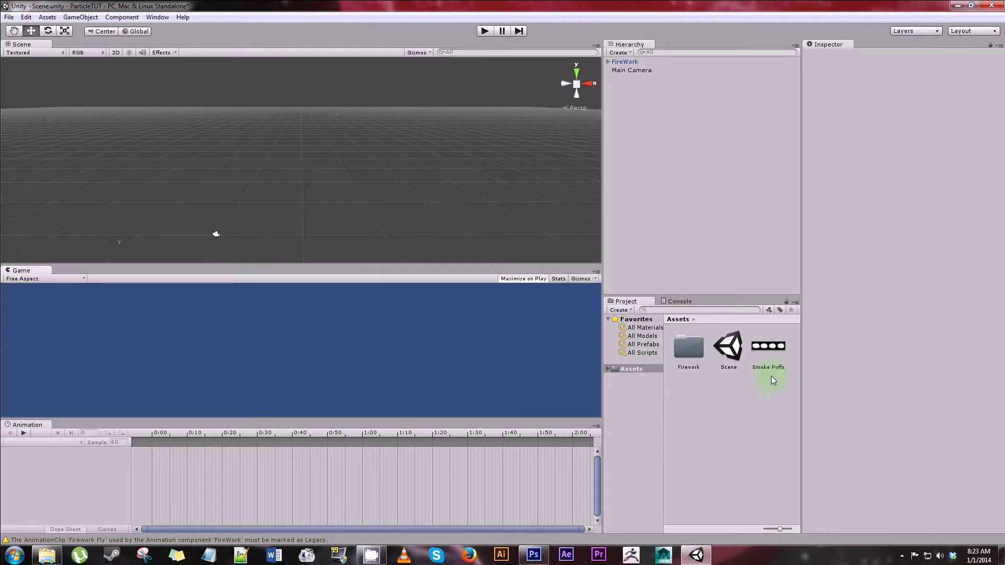
left_click(774, 343)
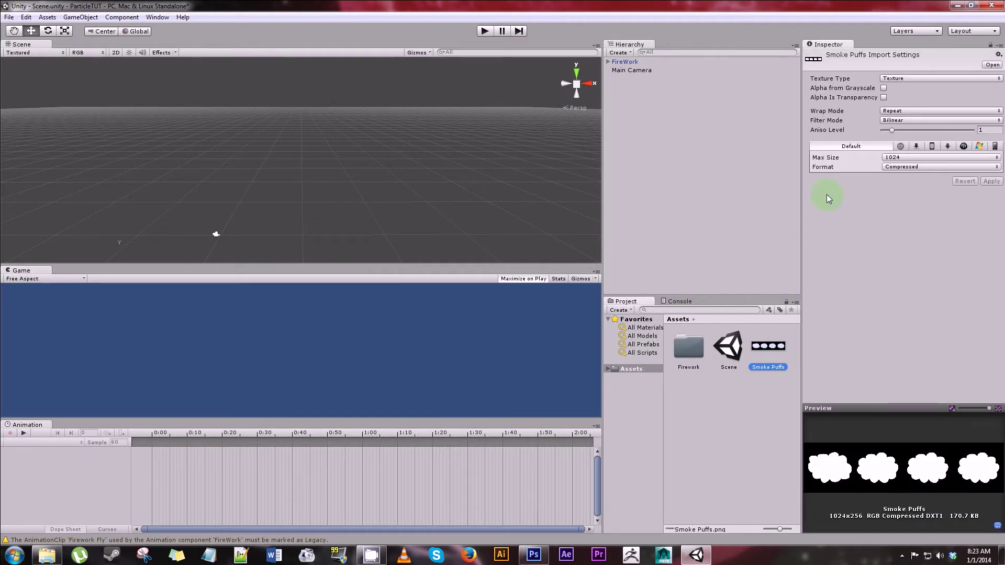
left_click(906, 78)
left_click(923, 125)
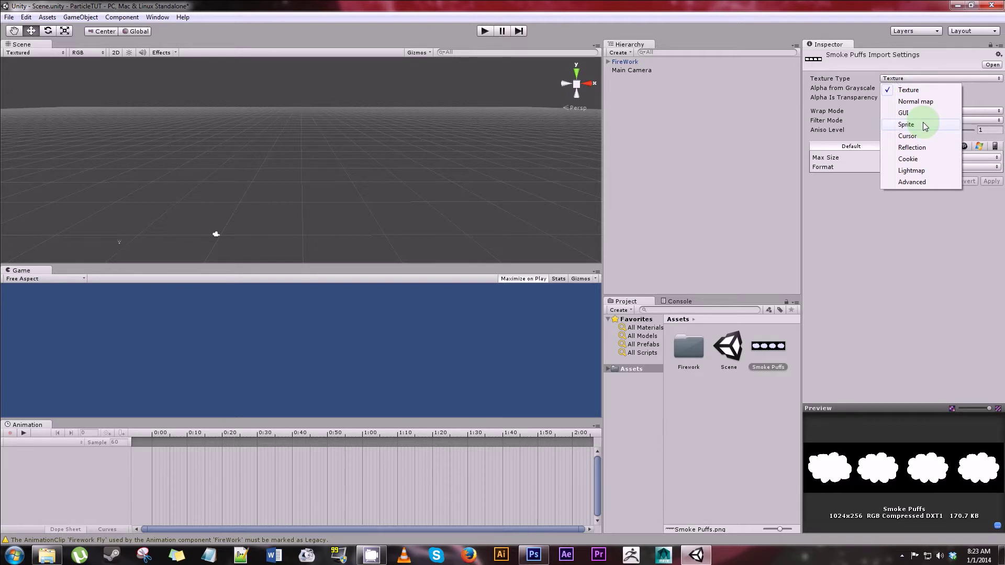
left_click(915, 182)
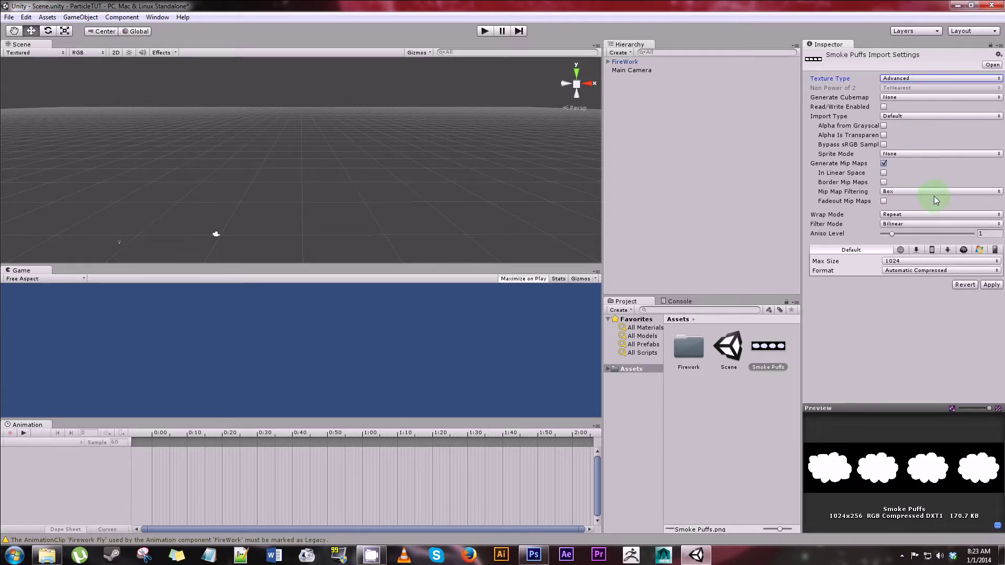
left_click(900, 214)
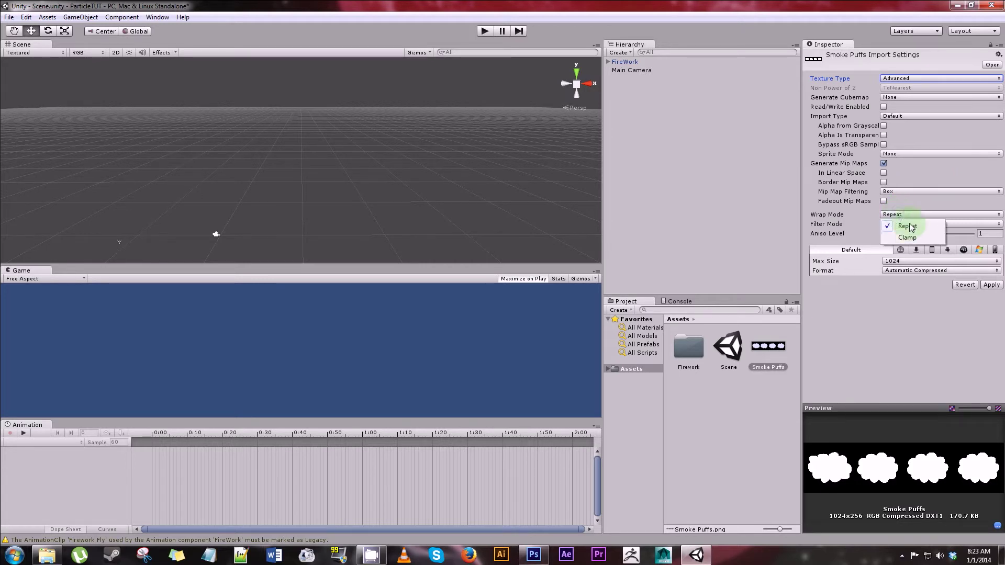
left_click(908, 238)
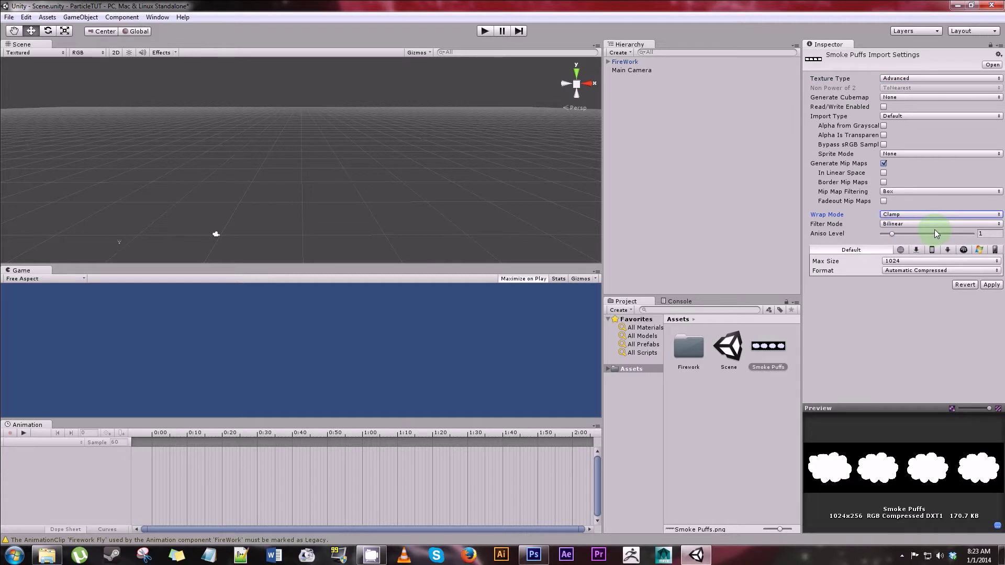
left_click(890, 235)
left_click(949, 233)
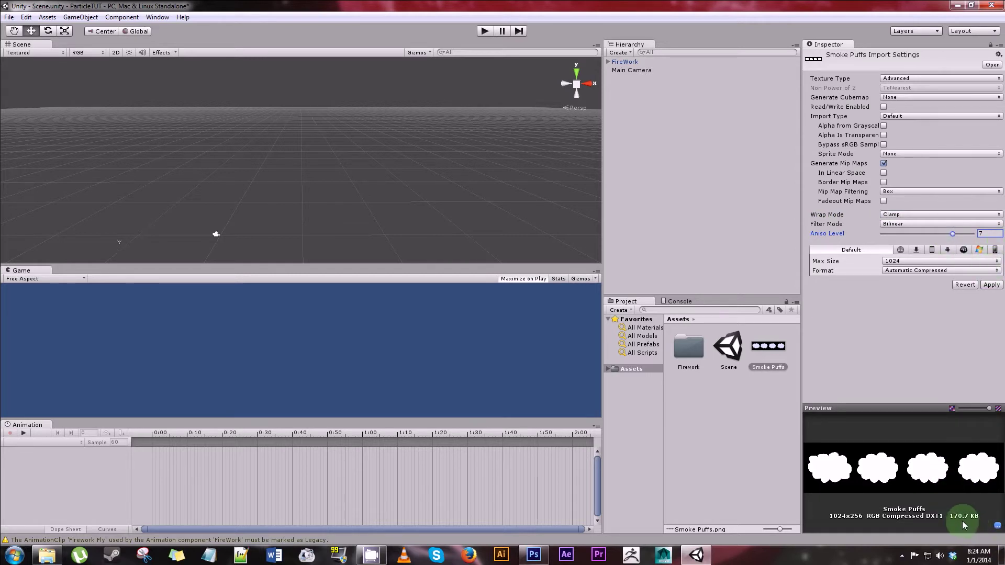
- Apply aniso level 7, then set Max Size 256 and RGB 16 bit format and reimport
left_click(900, 233)
mouse_move(951, 237)
left_mouse_down()
mouse_move(898, 239)
mouse_move(954, 237)
left_mouse_up()
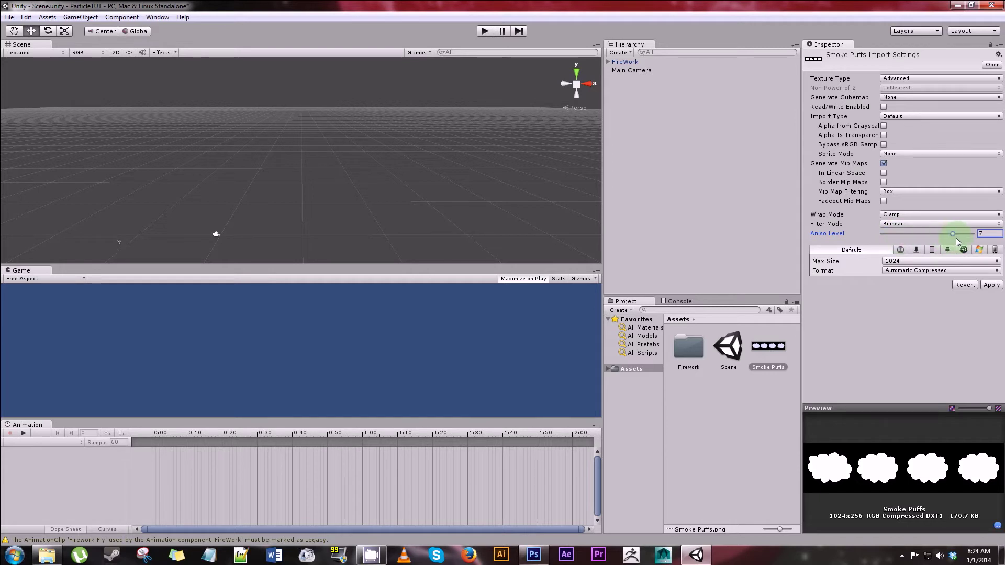
left_click(991, 286)
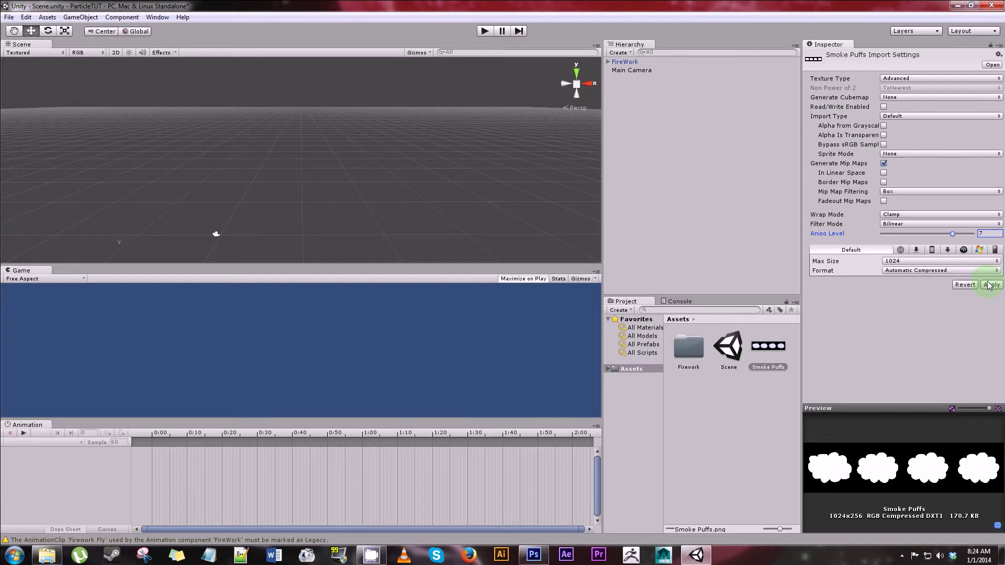
left_click(933, 261)
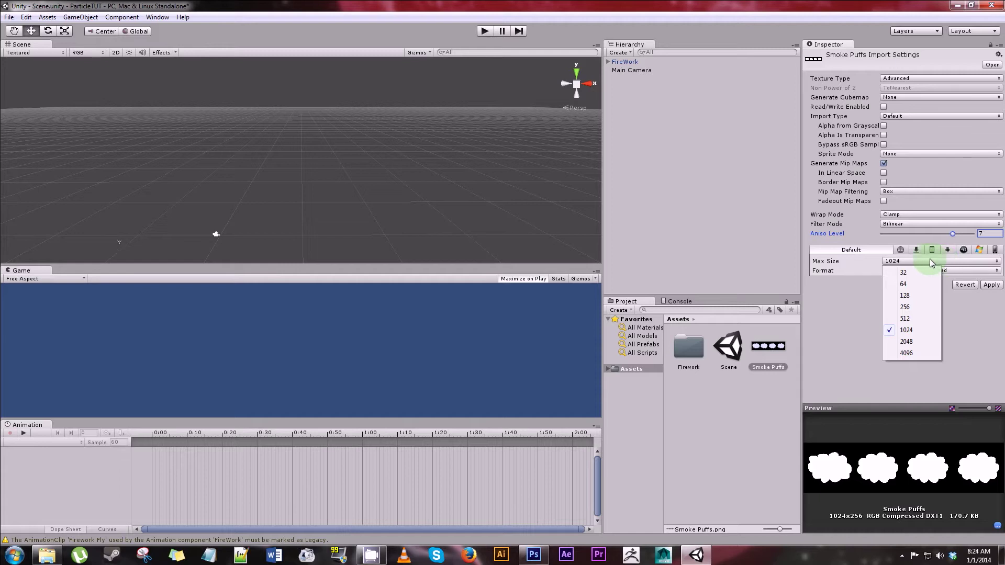
left_click(922, 307)
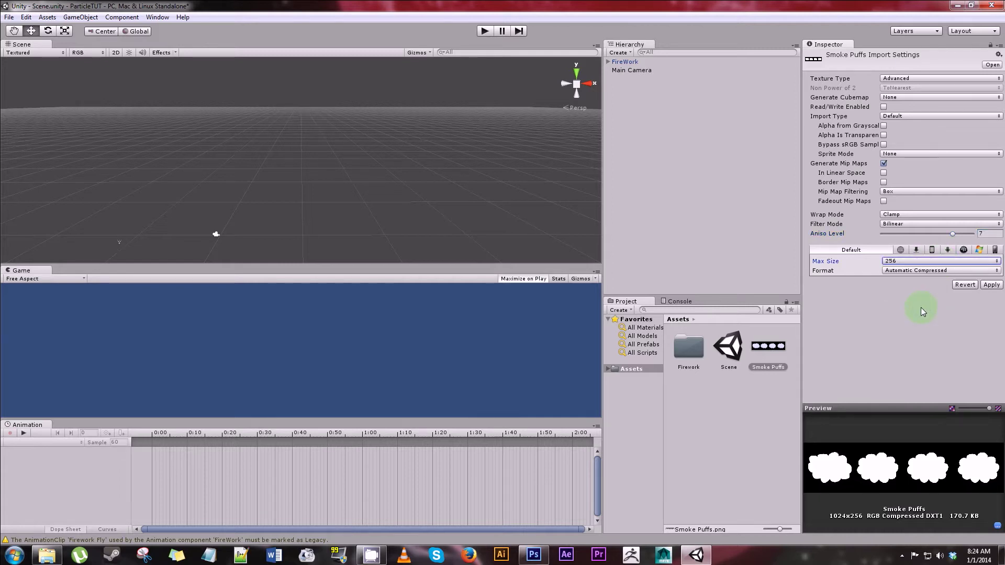
left_click(916, 271)
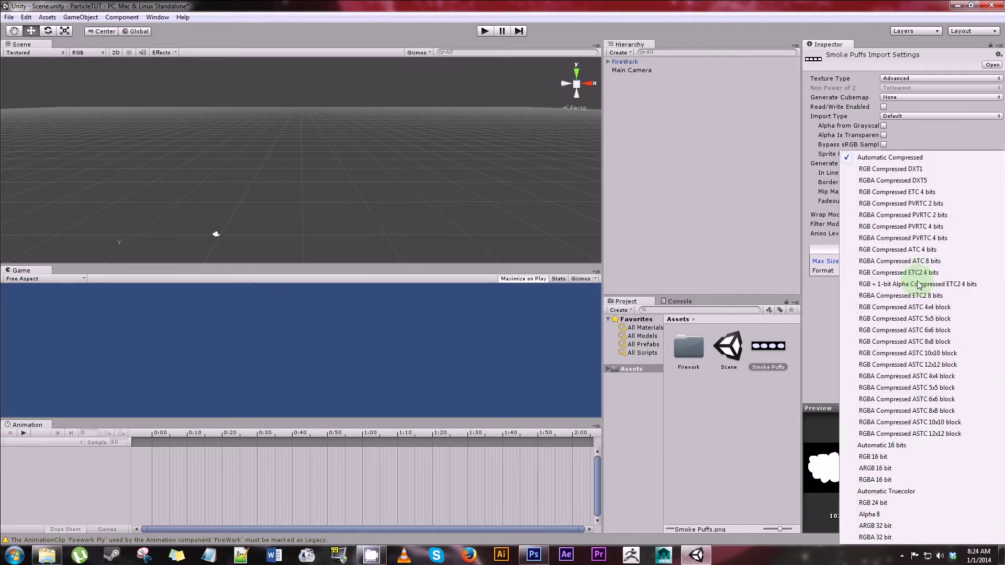
left_click(887, 457)
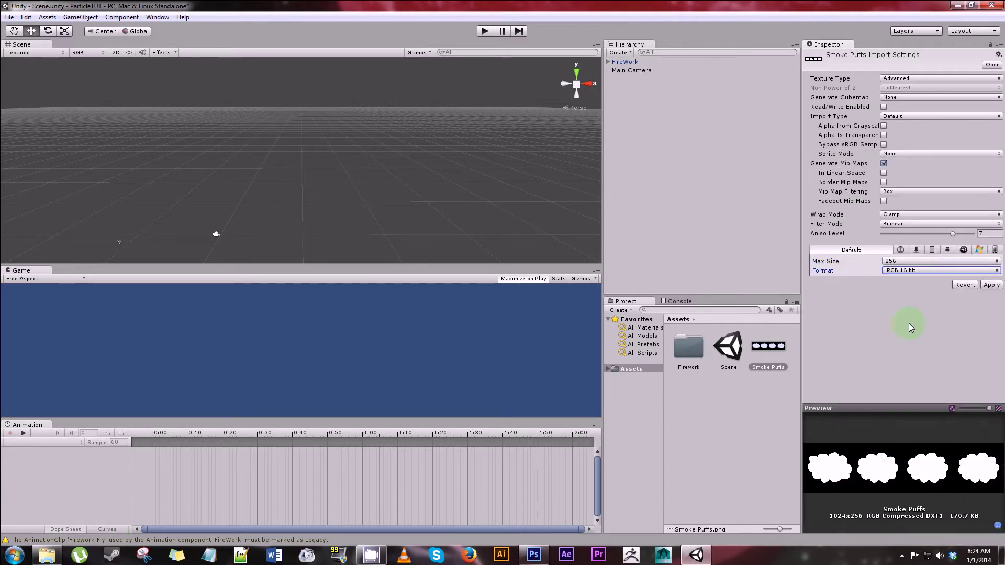
left_click(989, 285)
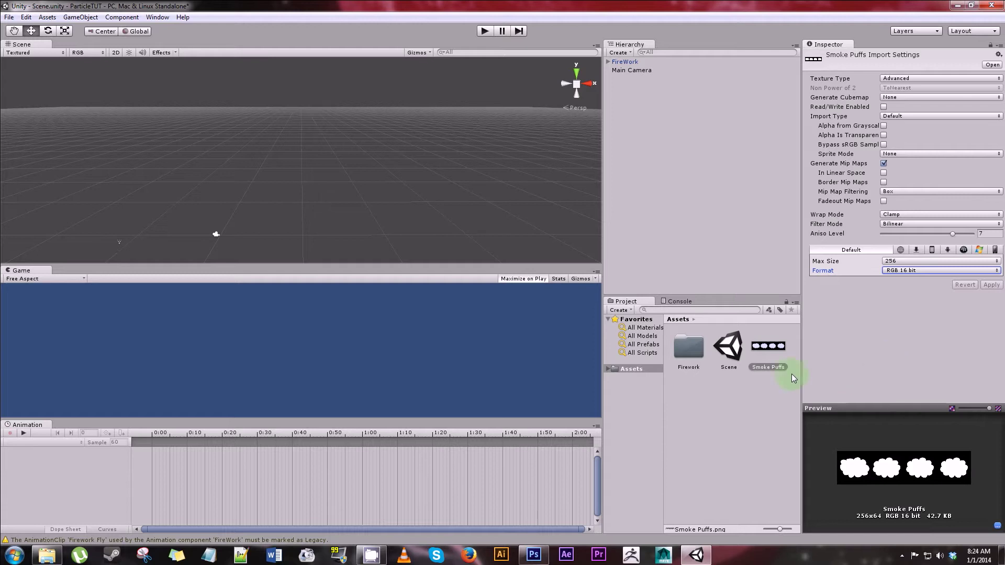
left_click(789, 408)
- Create a material named Smoke Puffs and assign the Smoke Puffs texture as its base
right_click(814, 430)
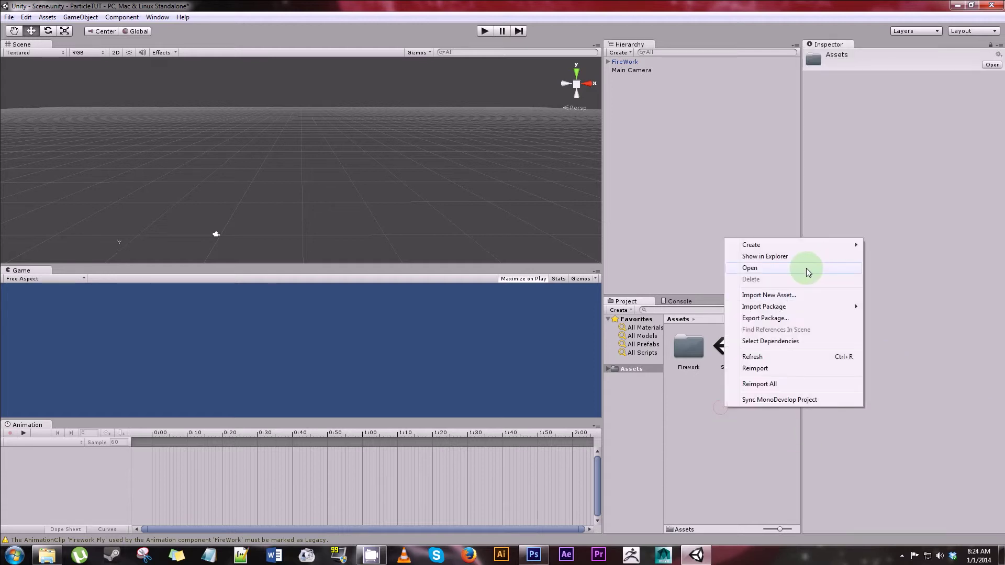
mouse_move(806, 245)
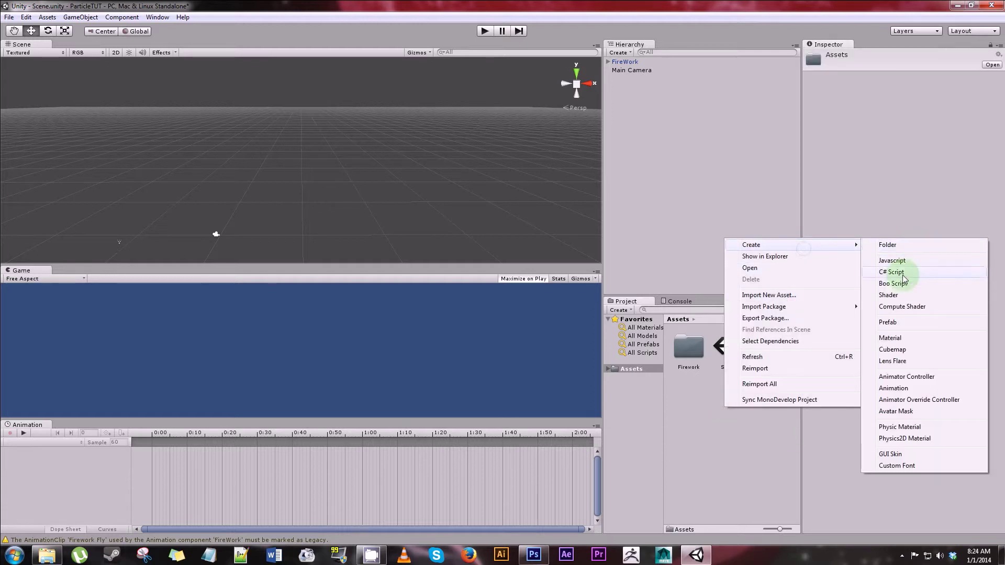
left_click(917, 338)
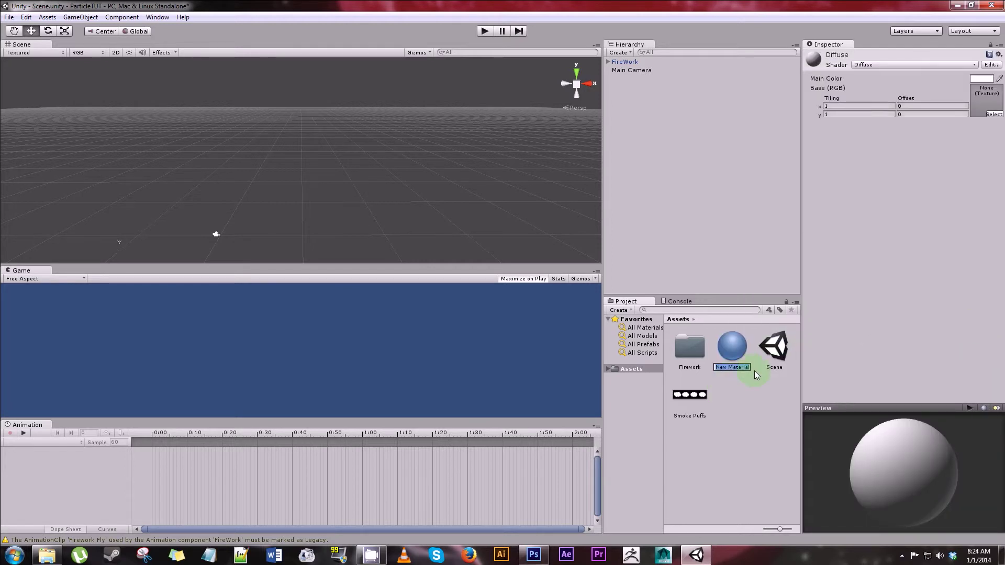
type("Smoke Puffs")
key("Return")
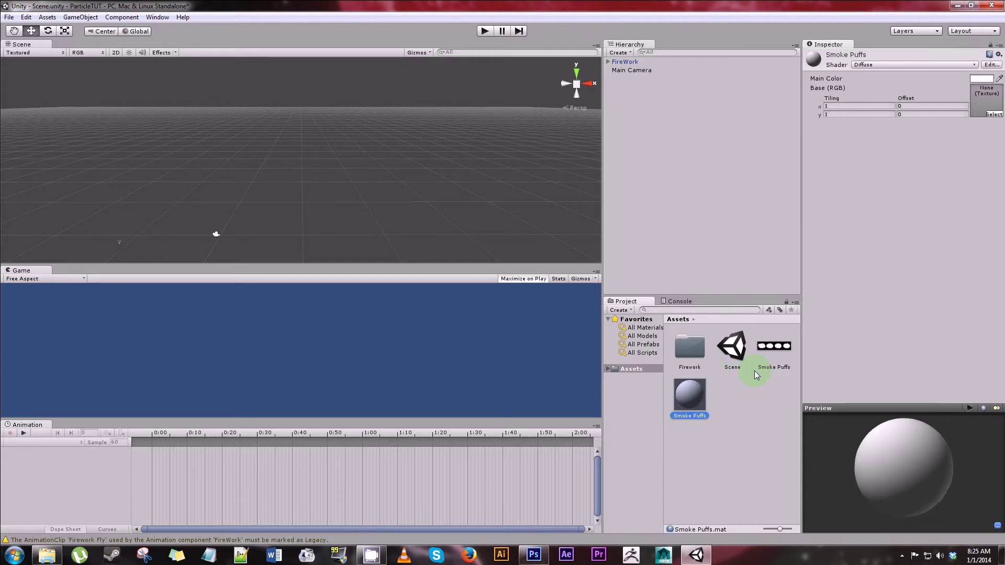
left_click_drag(775, 346, 985, 99)
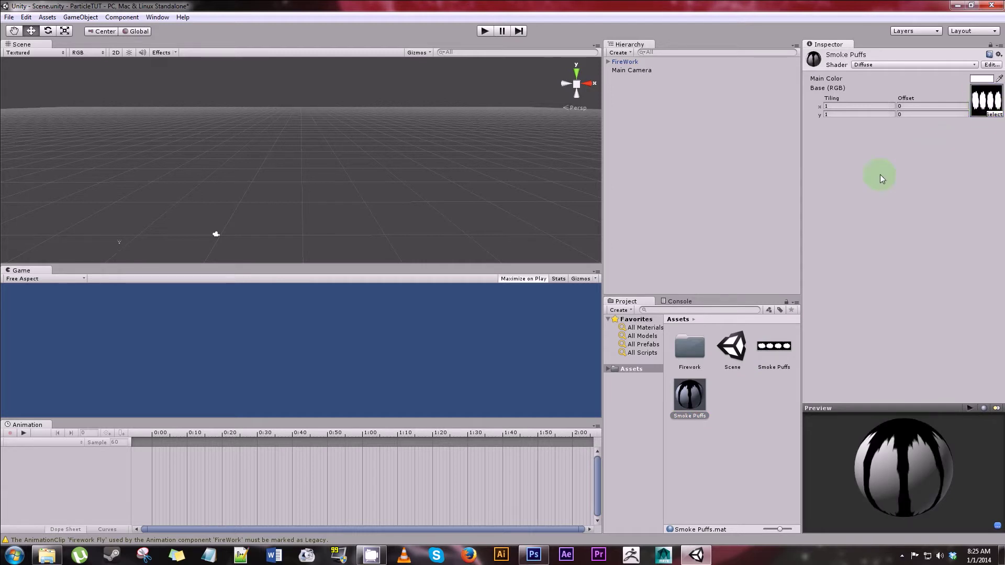
left_click_drag(930, 479, 921, 435)
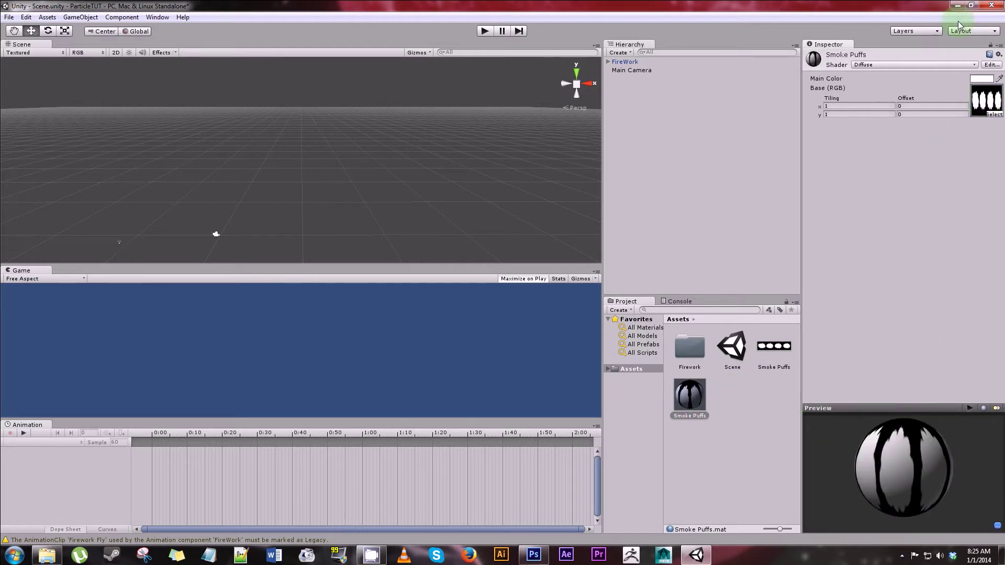
- Switch the Smoke Puffs material to the Particles/Additive shader and inspect its preview
left_click(952, 65)
mouse_move(906, 226)
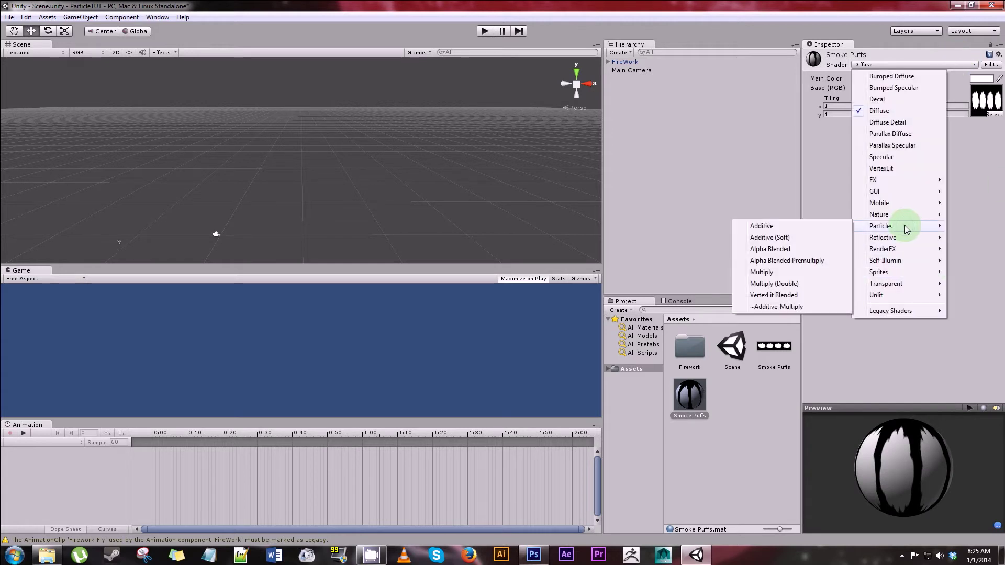
left_click(790, 225)
left_click_drag(920, 463, 860, 435)
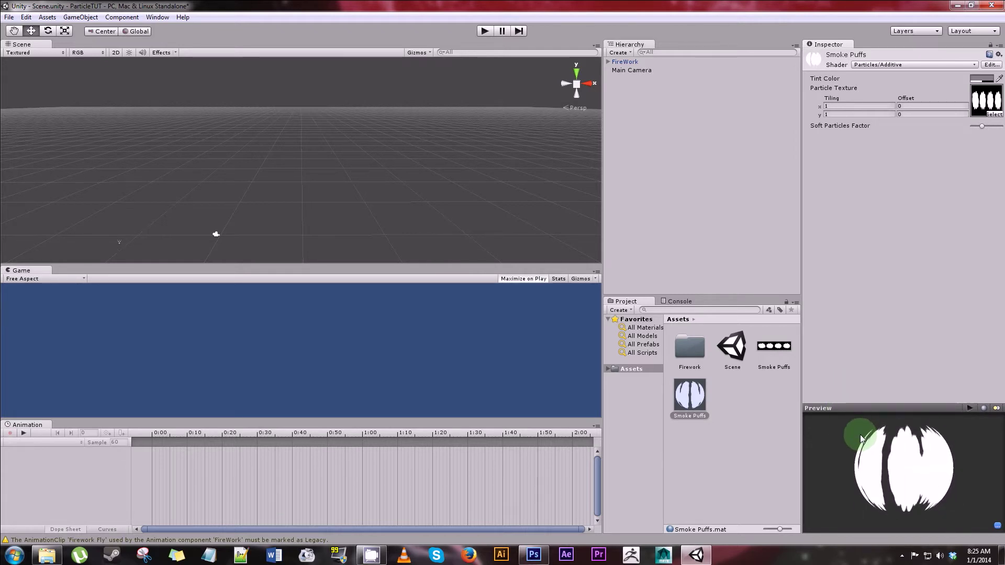
- Try the Mobile/Particles/Additive shader instead, rotating the preview sphere to compare
left_click(957, 64)
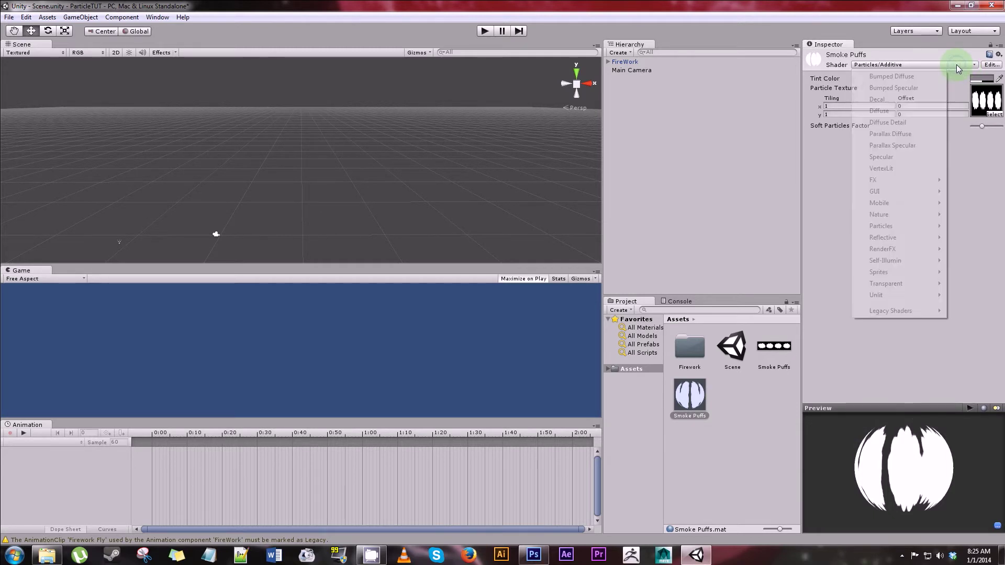
mouse_move(929, 206)
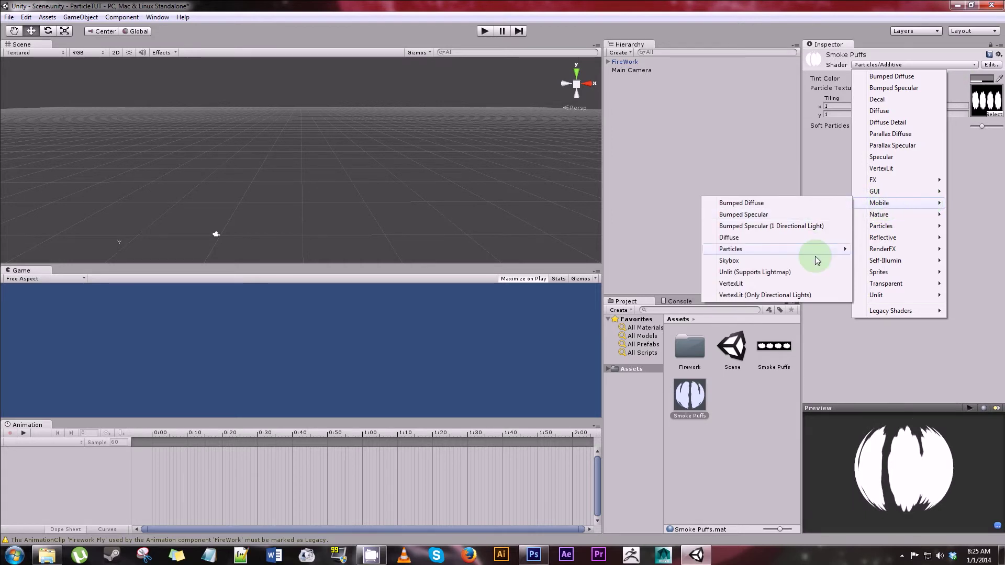
mouse_move(813, 250)
left_click(885, 249)
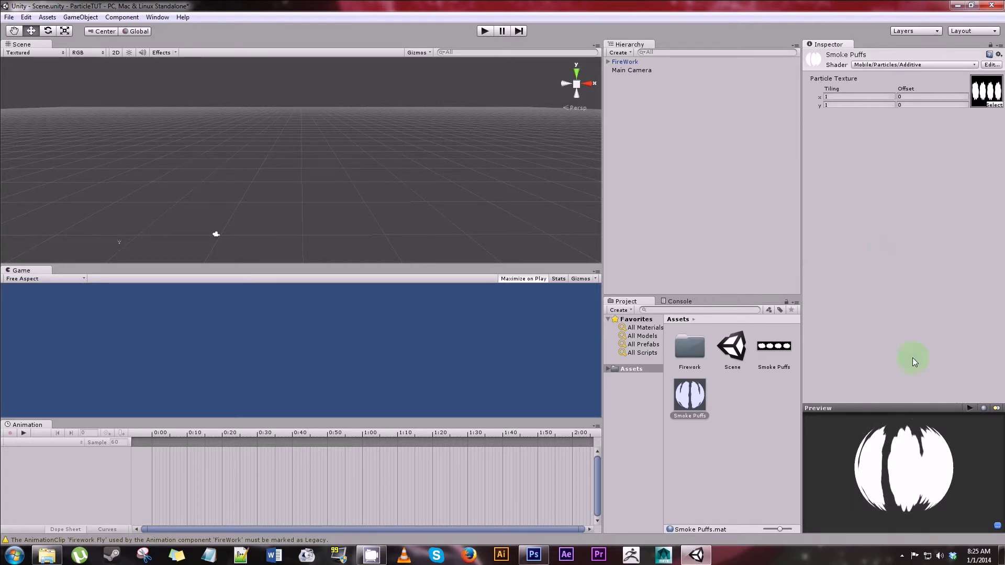
left_click_drag(916, 467, 946, 404)
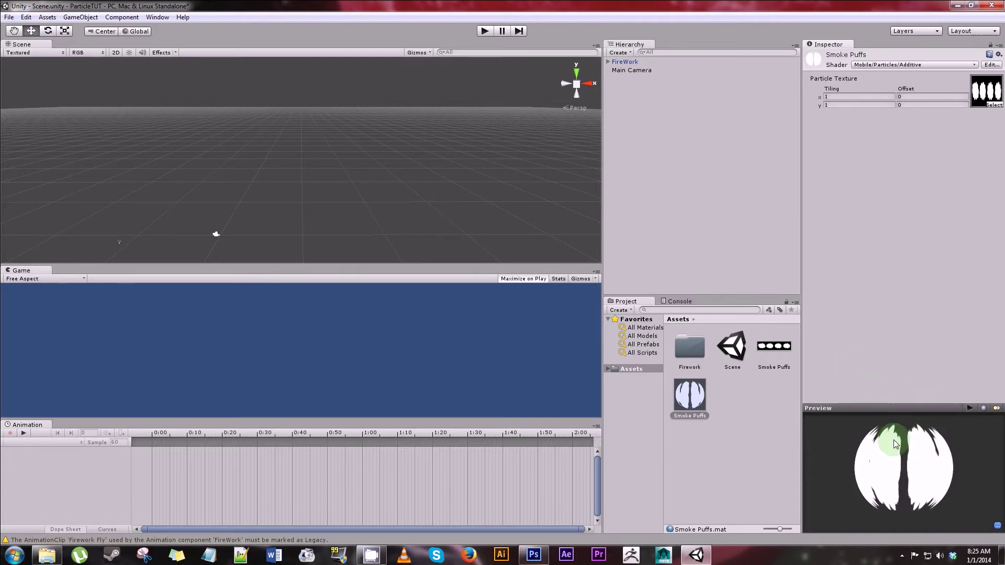
left_click_drag(900, 448, 906, 428)
- Return the material to the standard Particles/Additive shader and deselect it
left_click(914, 64)
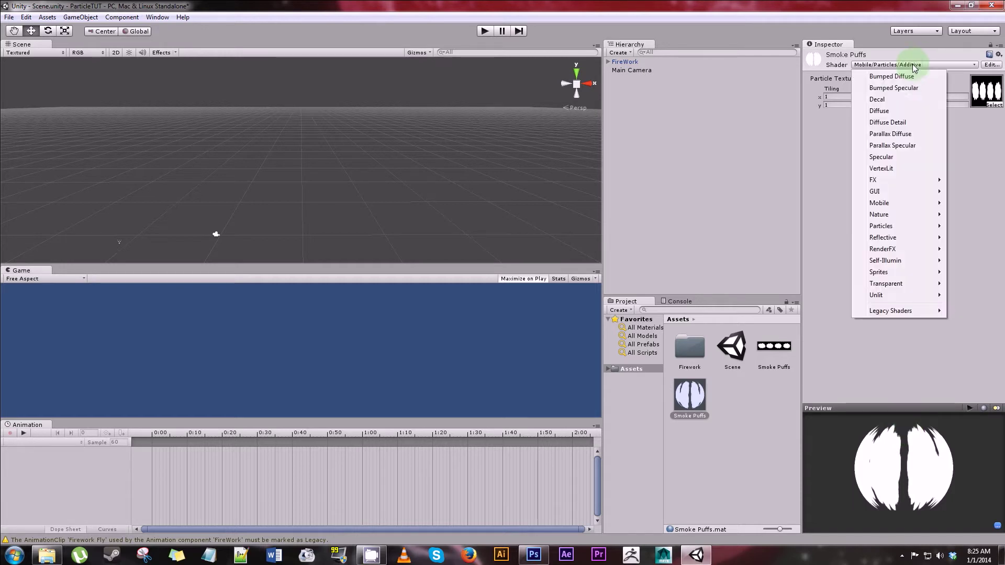
left_click(920, 228)
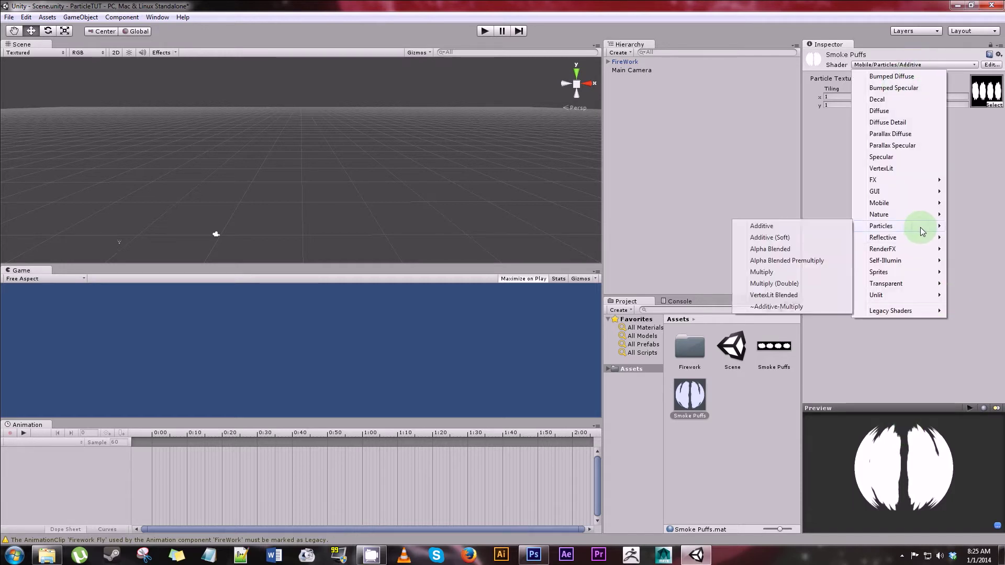
left_click(787, 232)
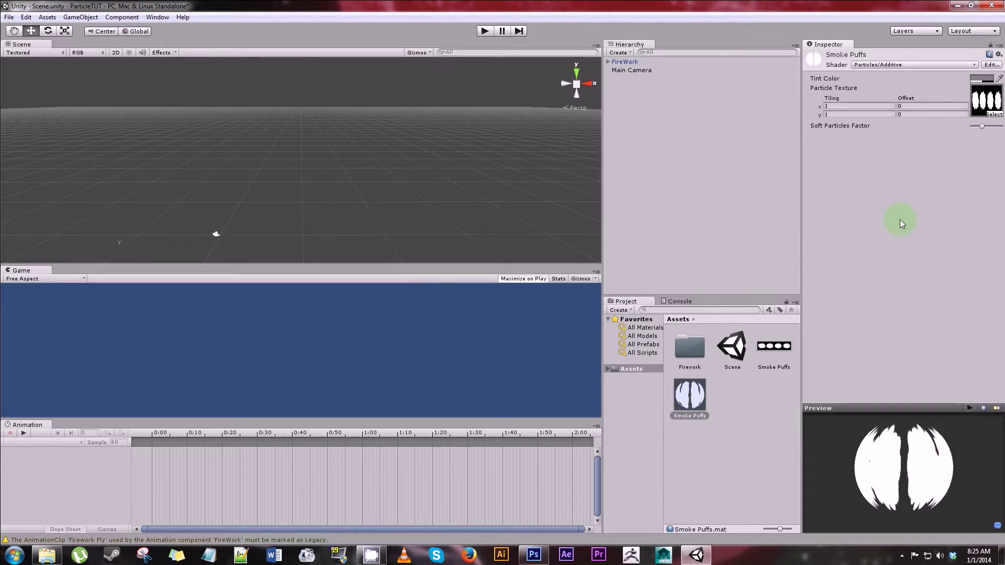
left_click(647, 170)
left_click(81, 17)
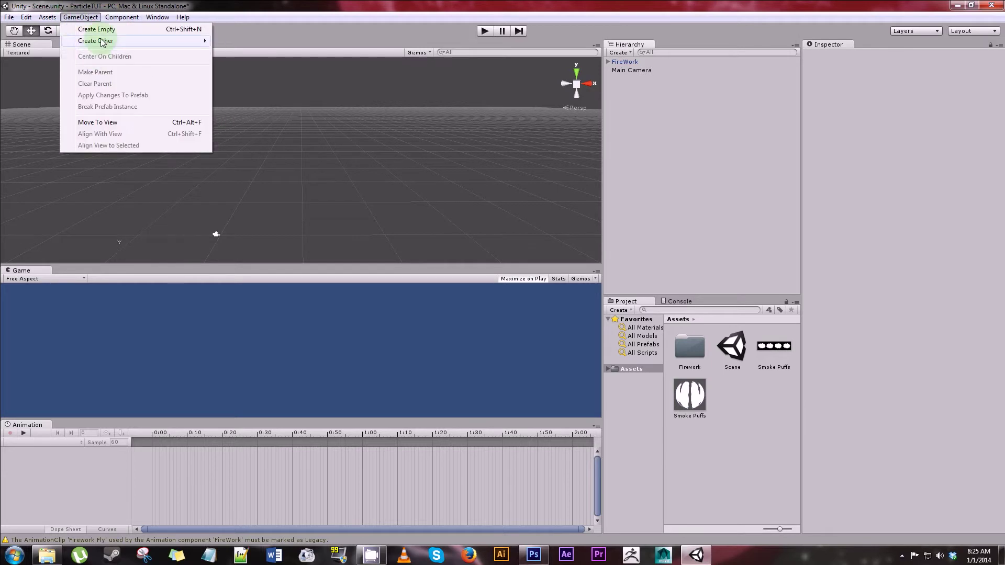
- Add a Particle System via GameObject > Create Other and enter Duration 3.00
mouse_move(101, 42)
left_click(256, 41)
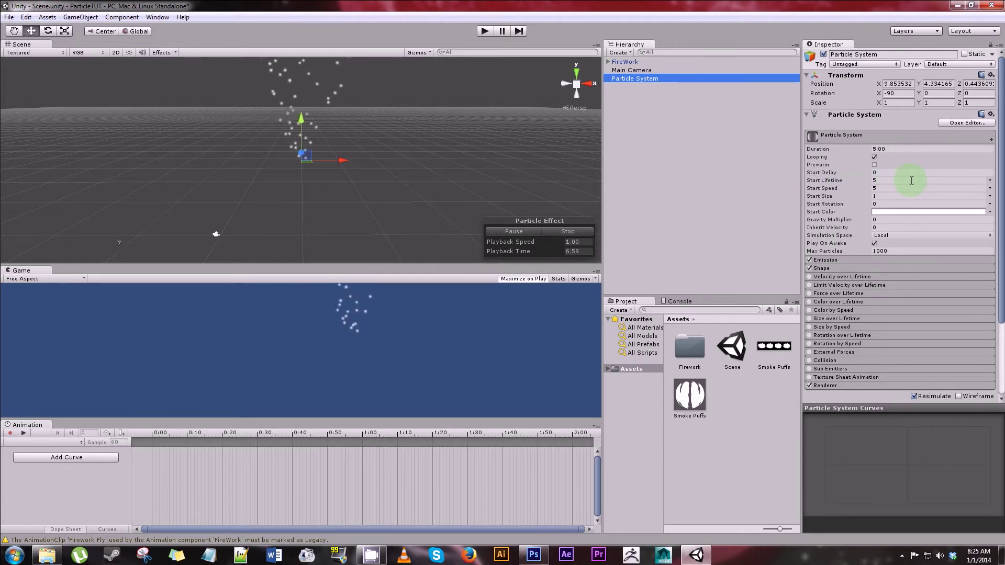
left_click(918, 146)
type("3.00")
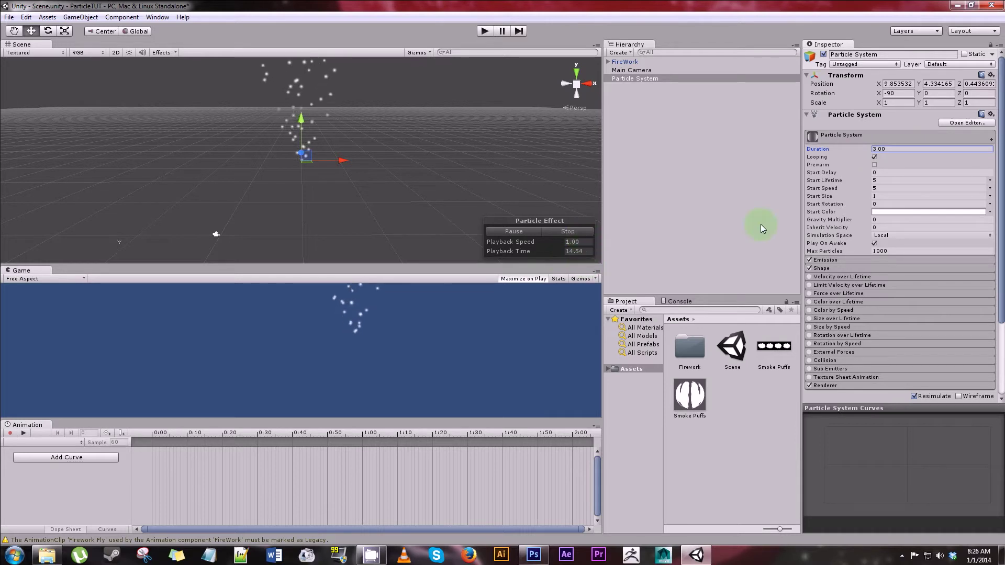
- Commit Duration 3.00, toggle Looping off and back on, and replay the simulation preview
left_click(898, 157)
left_click(873, 158)
left_click(520, 234)
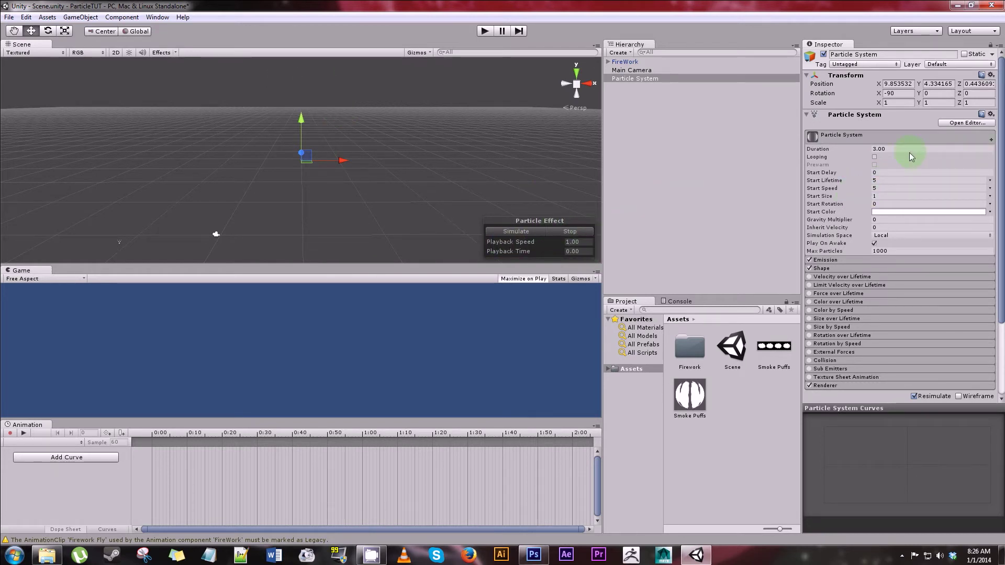
left_click(874, 157)
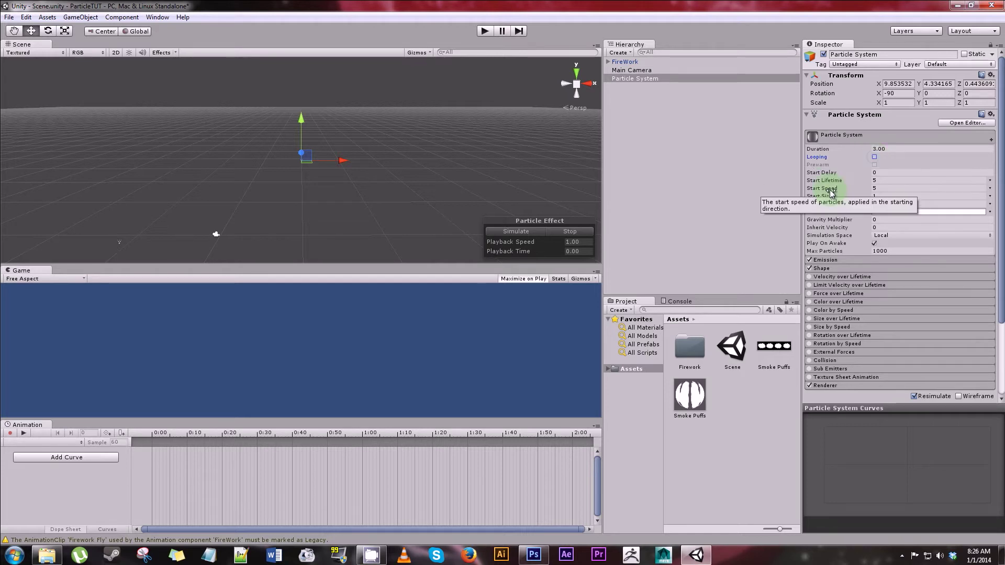
left_click(874, 157)
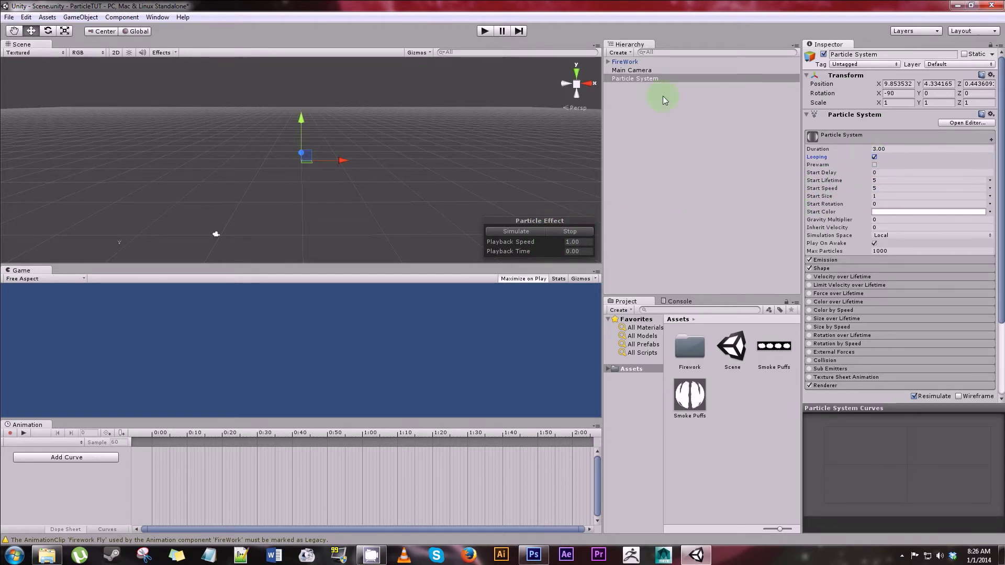
left_click(516, 231)
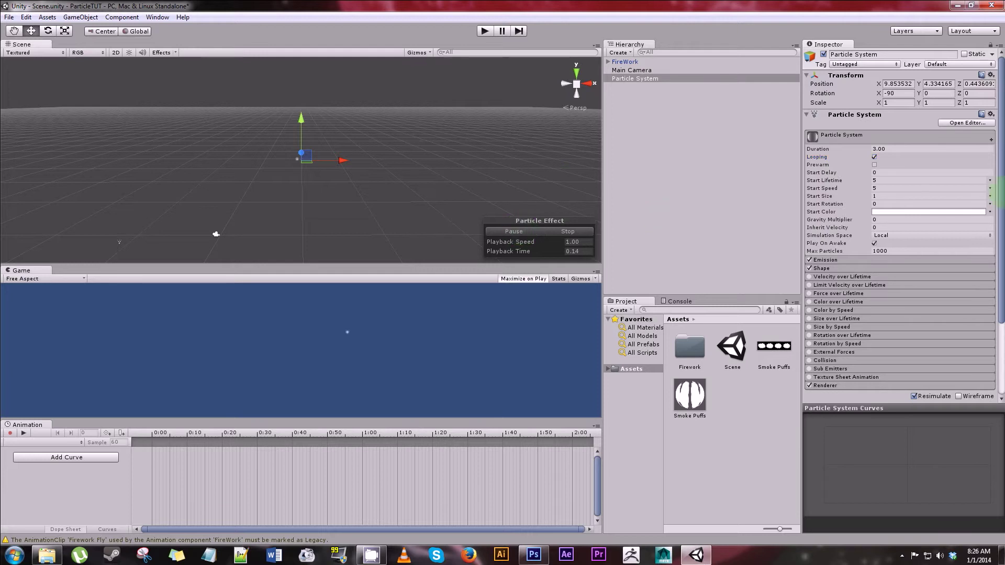
- Set Start Lifetime 3, Start Size 3 and Start Speed 0.1
left_click(889, 180)
type("3")
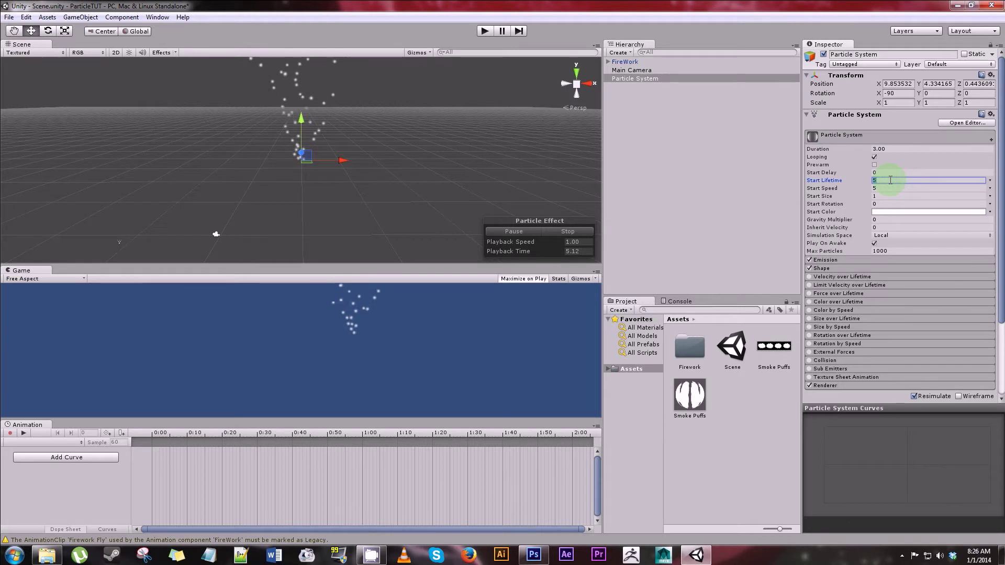
left_click(886, 197)
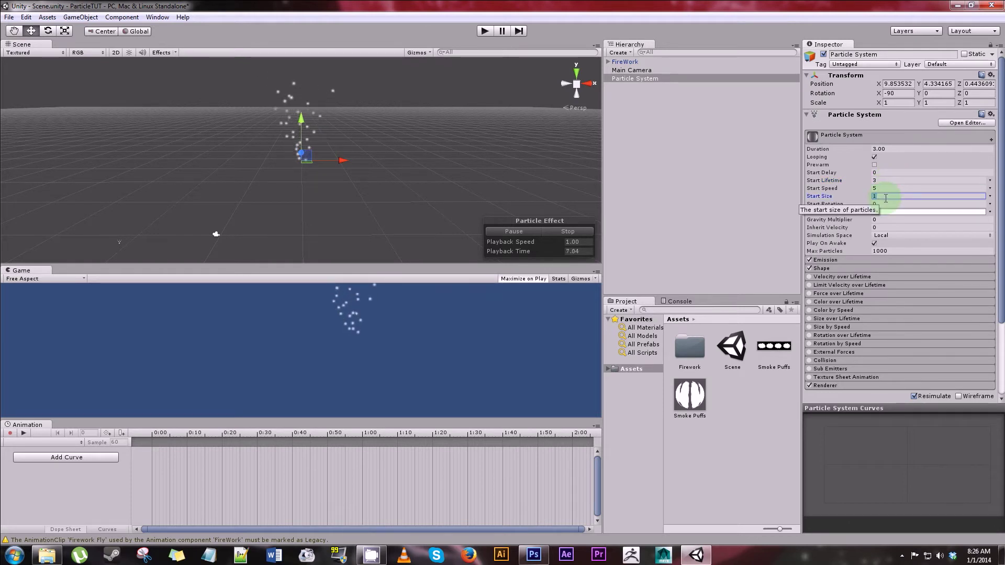
type("3")
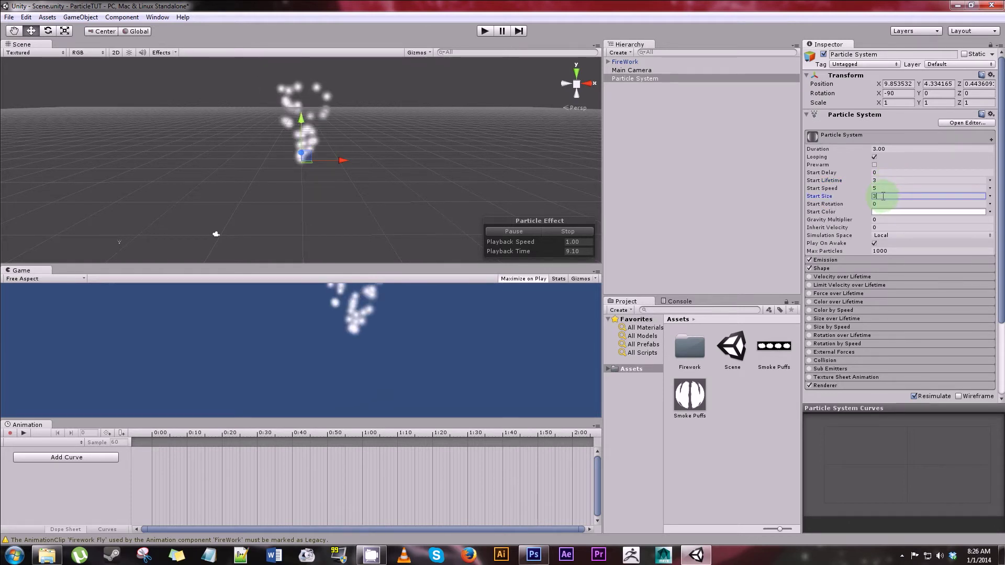
left_click(889, 188)
type(".1")
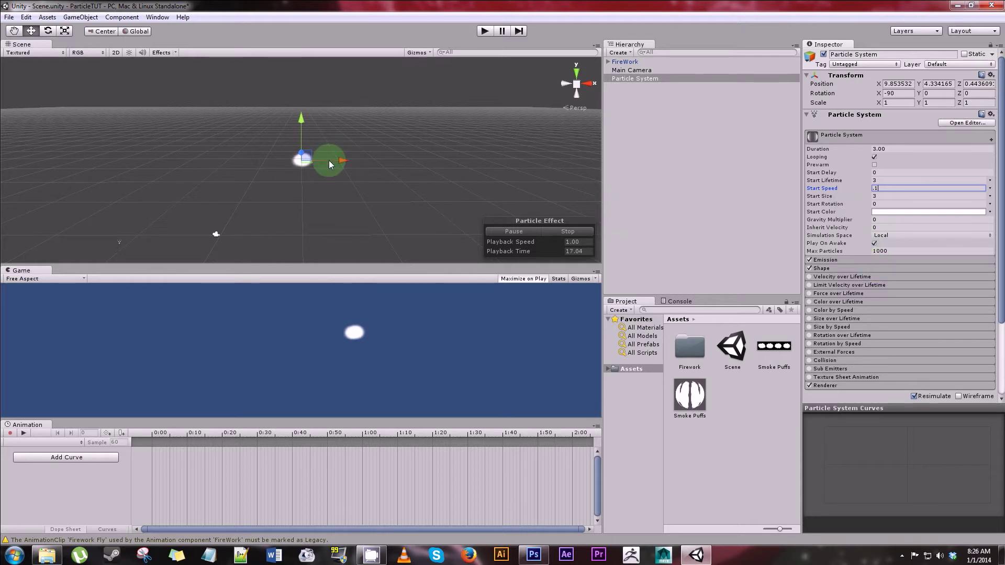
- Drag the emitter along the X axis in the Scene view
left_click_drag(343, 164, 552, 142)
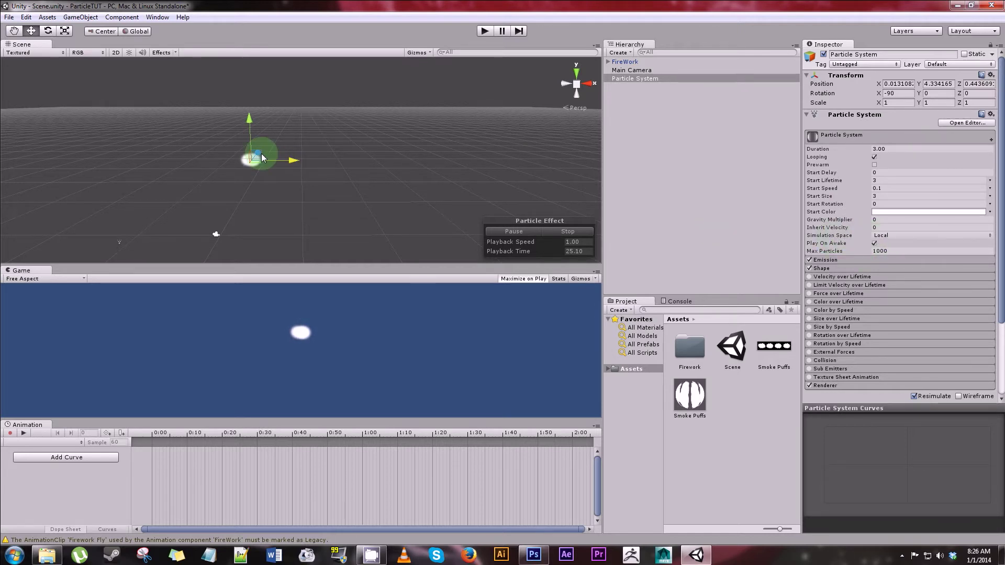
left_click_drag(293, 161, 317, 157)
left_click(898, 235)
- Set Simulation Space to World and drag the emitter along X to leave a trail
left_click(898, 247)
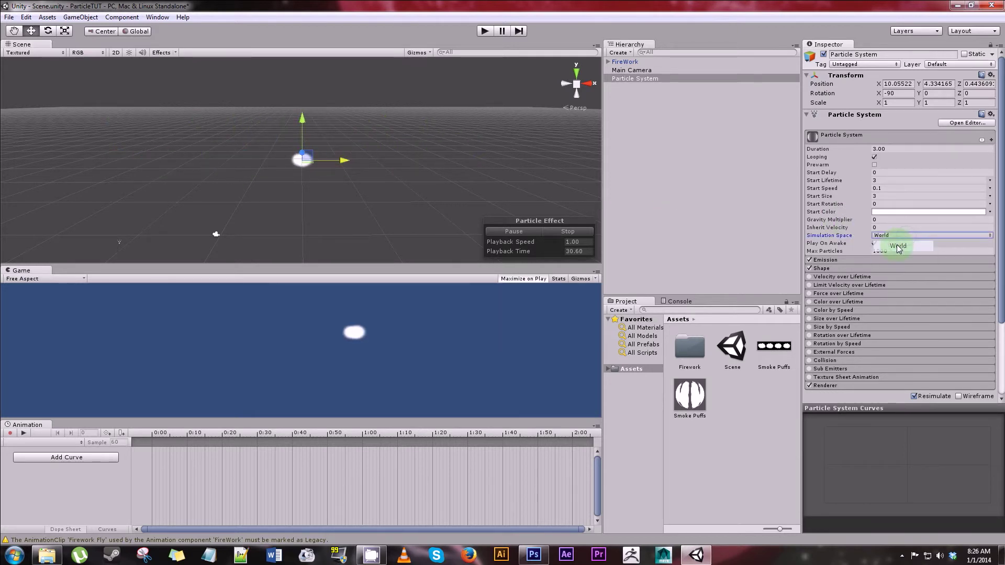
left_click_drag(346, 160, 369, 164)
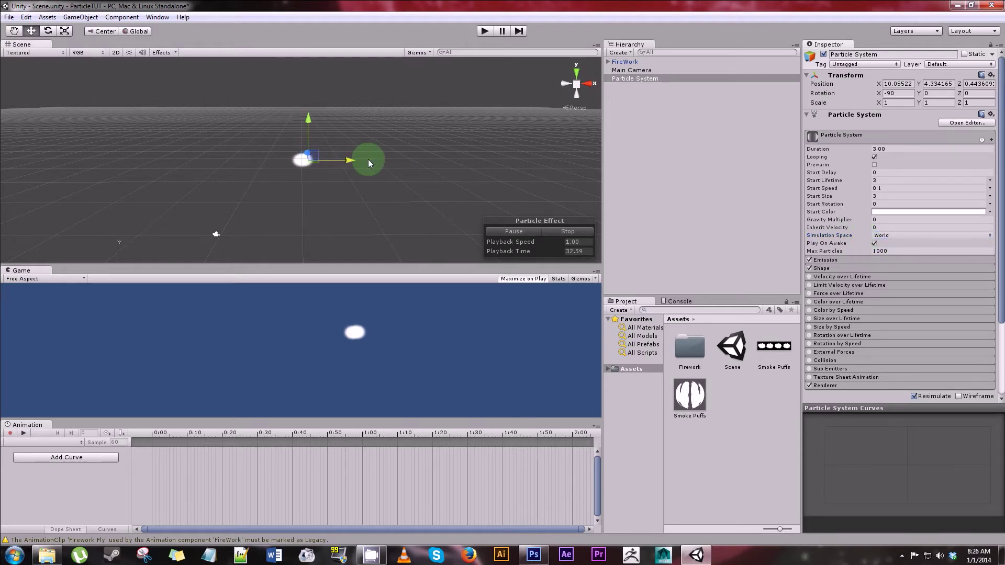
left_click_drag(485, 152, 329, 179)
mouse_move(205, 195)
left_mouse_down()
mouse_move(197, 190)
mouse_move(428, 174)
mouse_move(243, 174)
mouse_move(223, 164)
left_mouse_up()
left_click_drag(438, 159, 401, 169)
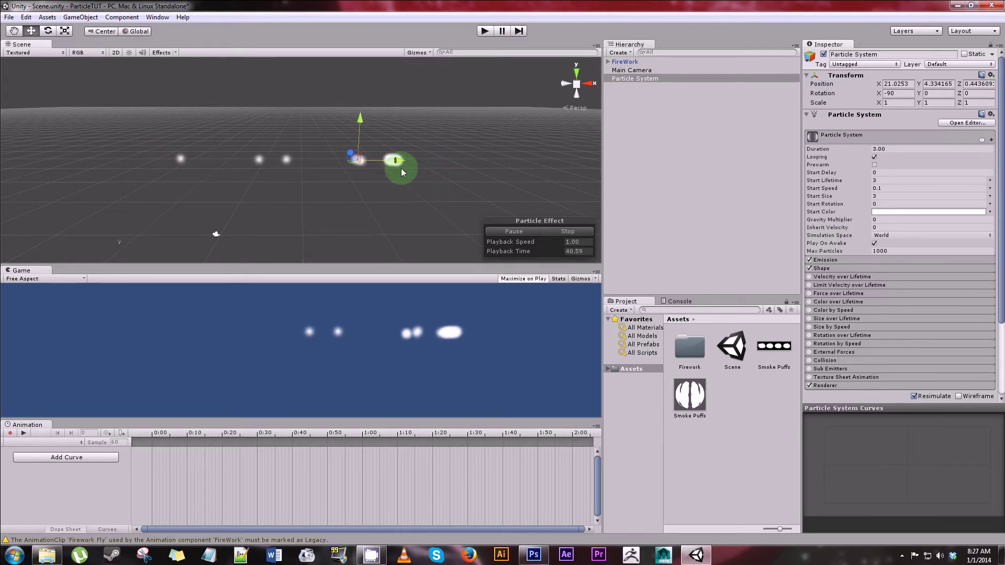
- Select the Start Lifetime field and bring up its value-mode choices
left_click(914, 183)
left_click(898, 180)
left_click(990, 180)
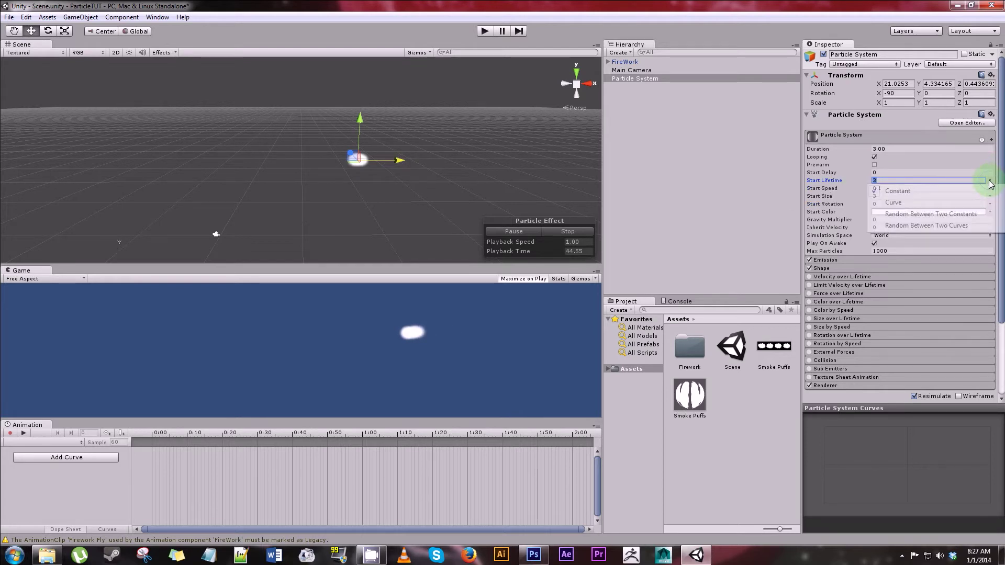
- Drive Start Lifetime and Start Size by curves, taper size to about 1, set Gravity Multiplier -0.15
left_click(893, 202)
left_click(827, 439)
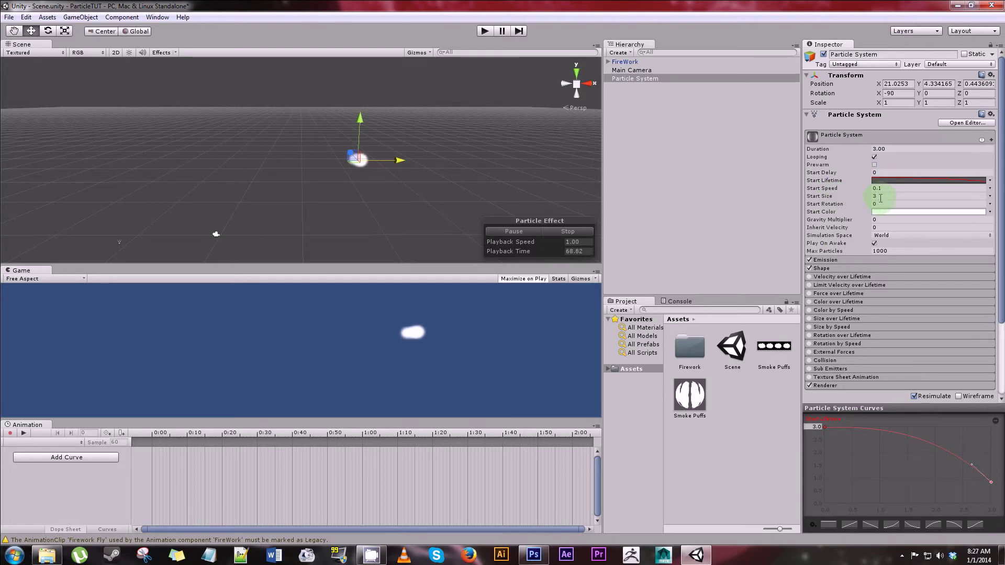
left_click(983, 197)
left_click(990, 196)
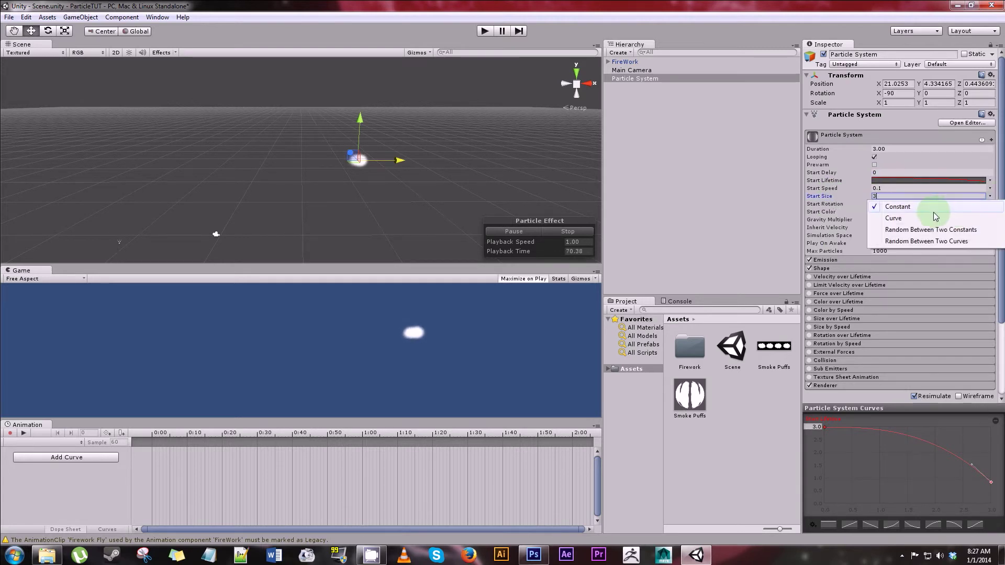
left_click(932, 220)
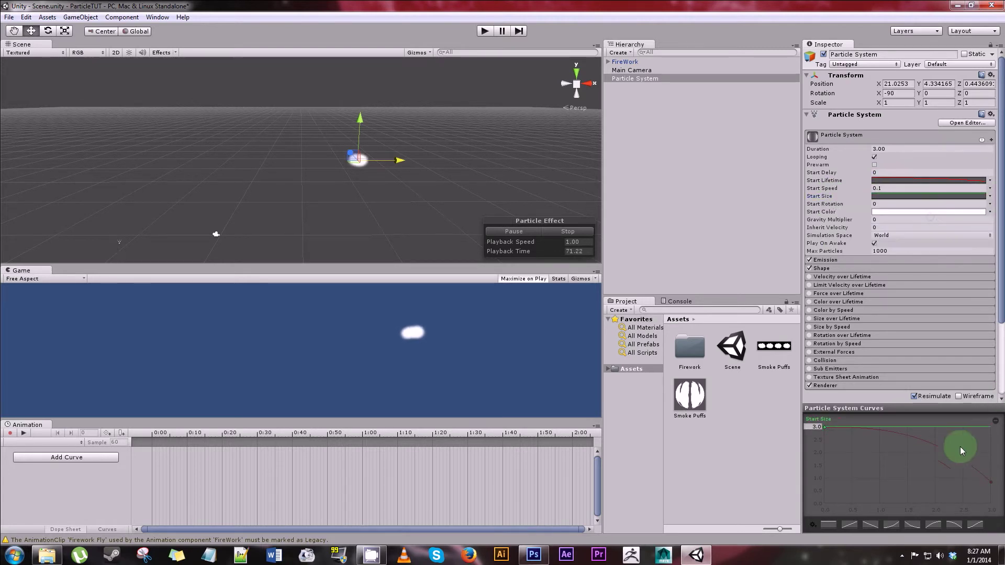
left_click(962, 525)
left_click_drag(994, 495, 998, 482)
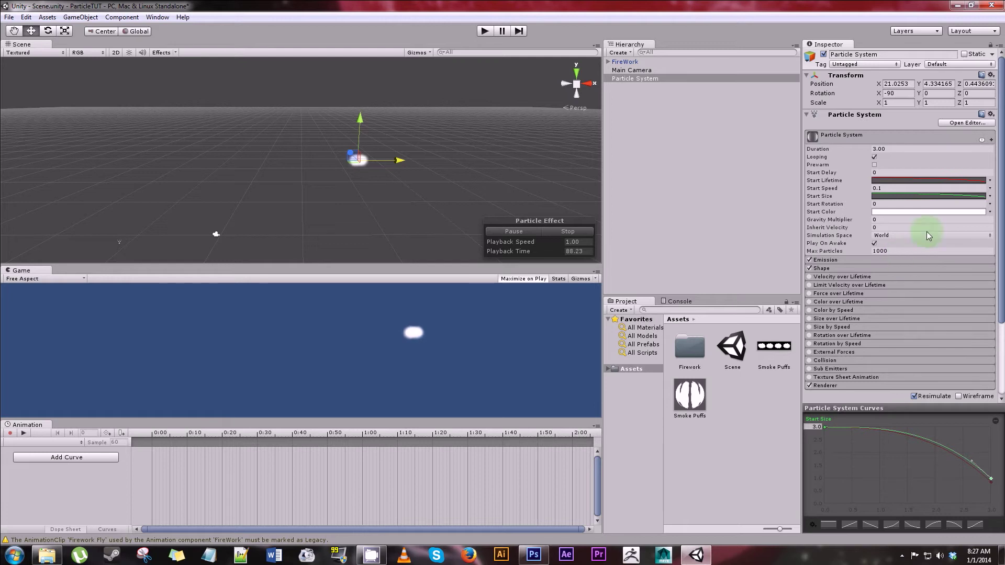
left_click(888, 220)
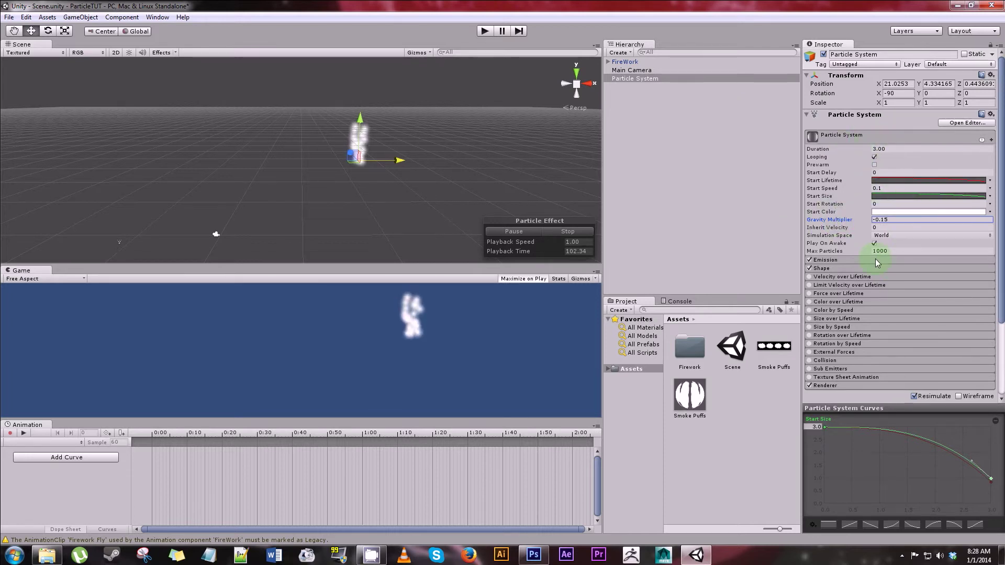
- Check the Emission rate settings, then collapse the module
scroll(869, 246, "down", 2)
left_click(859, 230)
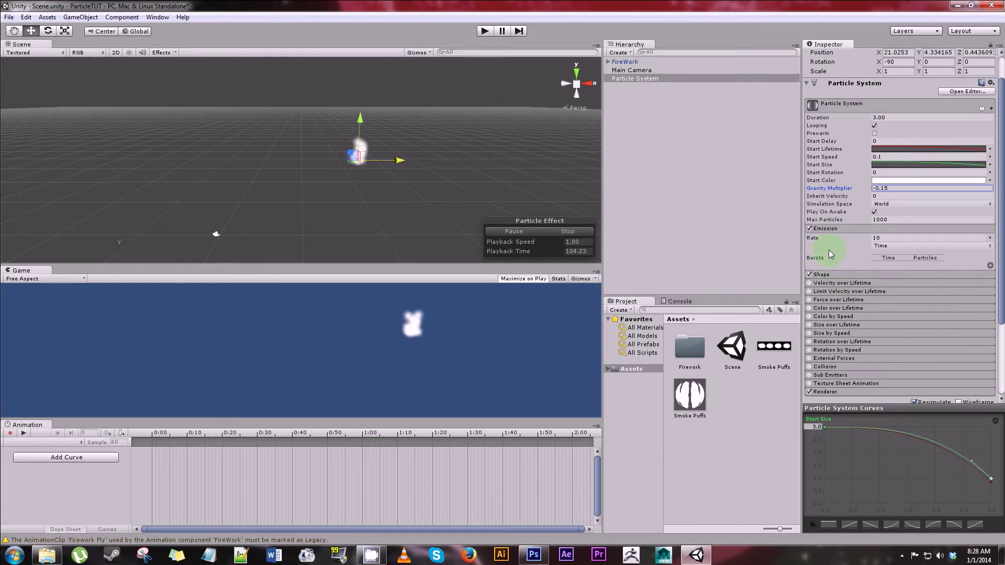
left_click(832, 229)
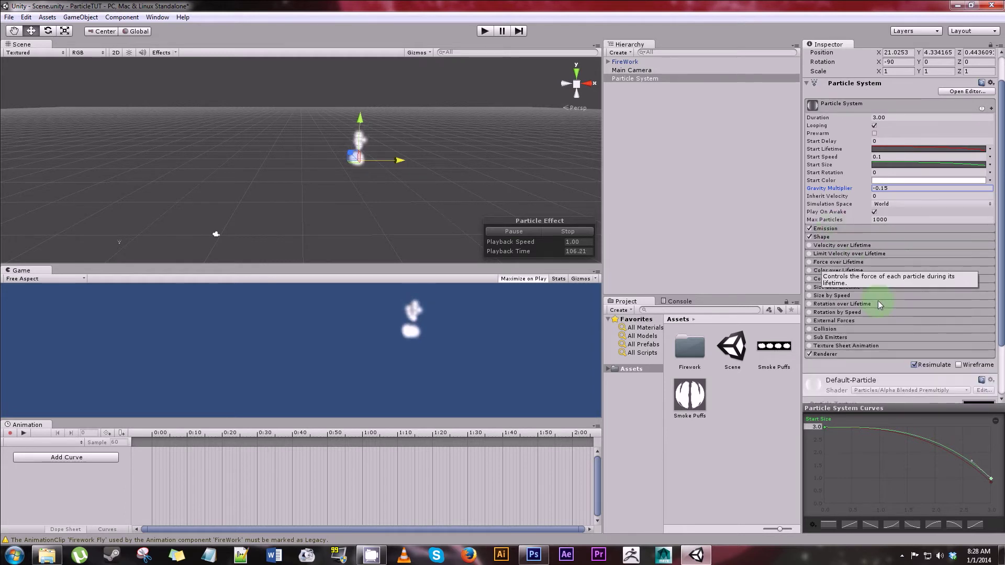
- Assign the Smoke Puffs material to the particles and enable Texture Sheet Animation
scroll(851, 312, "down", 3)
left_click_drag(690, 395, 920, 365)
scroll(848, 315, "up", 2)
scroll(826, 361, "down", 2)
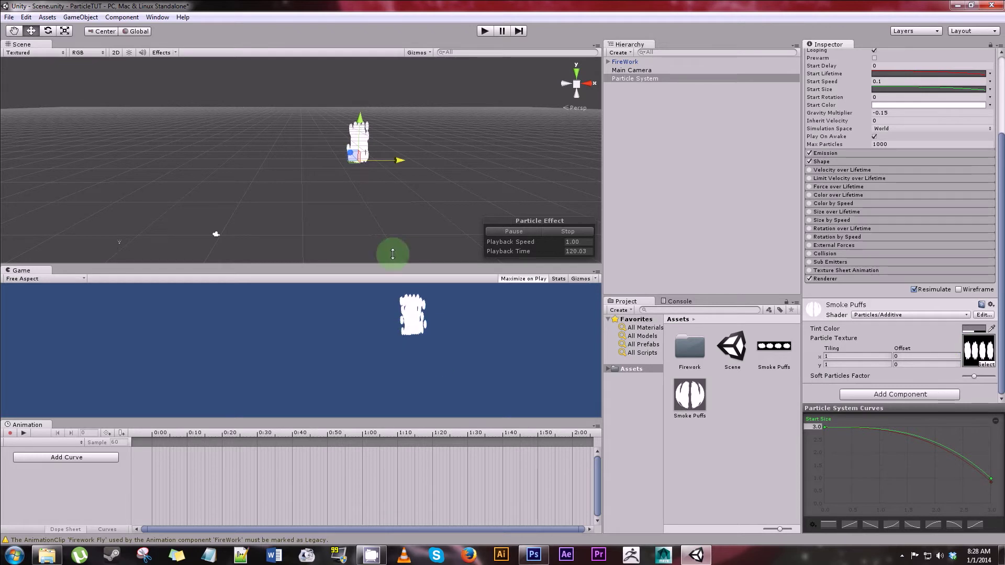
scroll(365, 136, "up", 2)
middle_click_drag(365, 136, 527, 115)
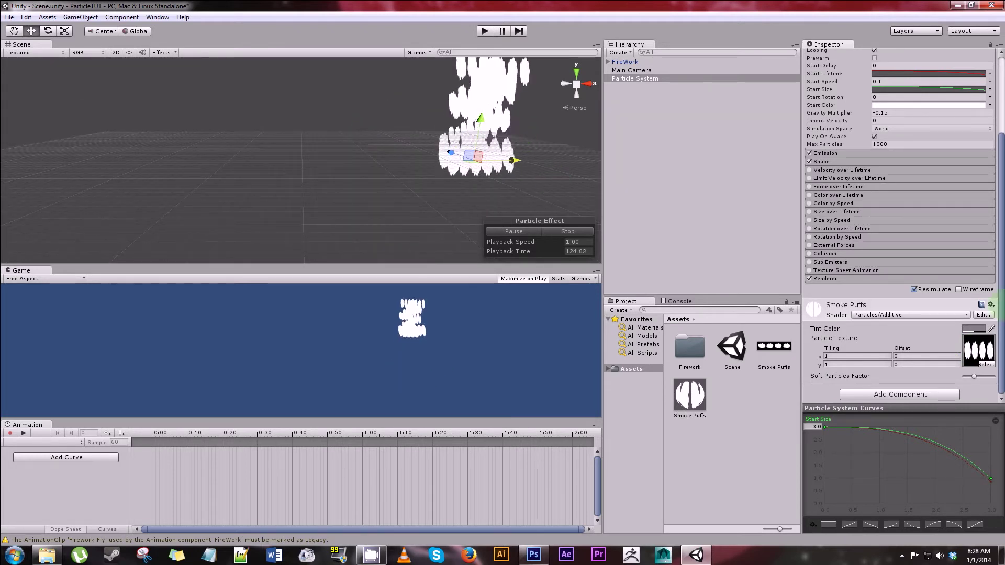
left_click(852, 270)
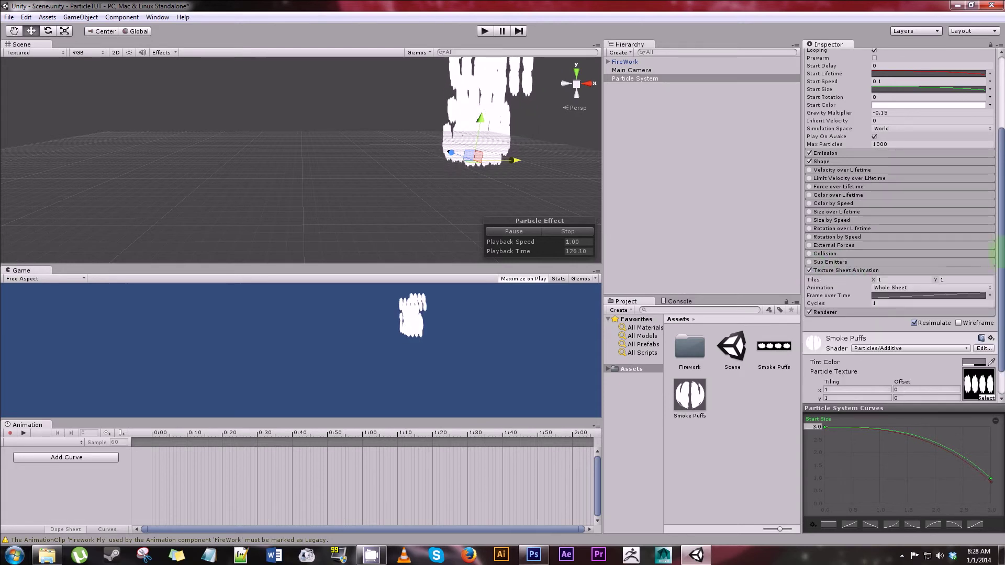
- Set Tiles X to 4 and Frame over Time to Random Between Two Constants 0 and 4
left_click(900, 278)
type("4")
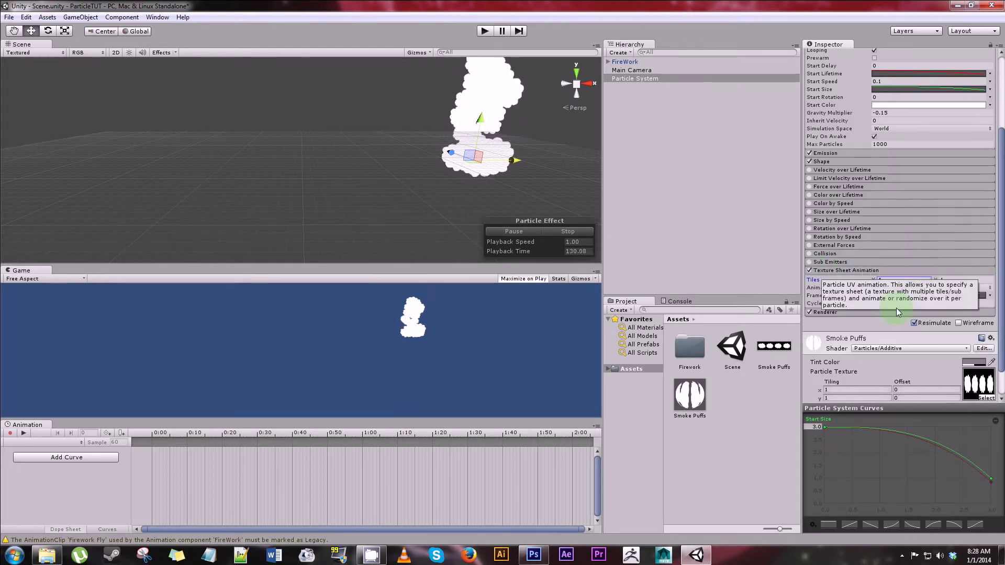
left_click(990, 296)
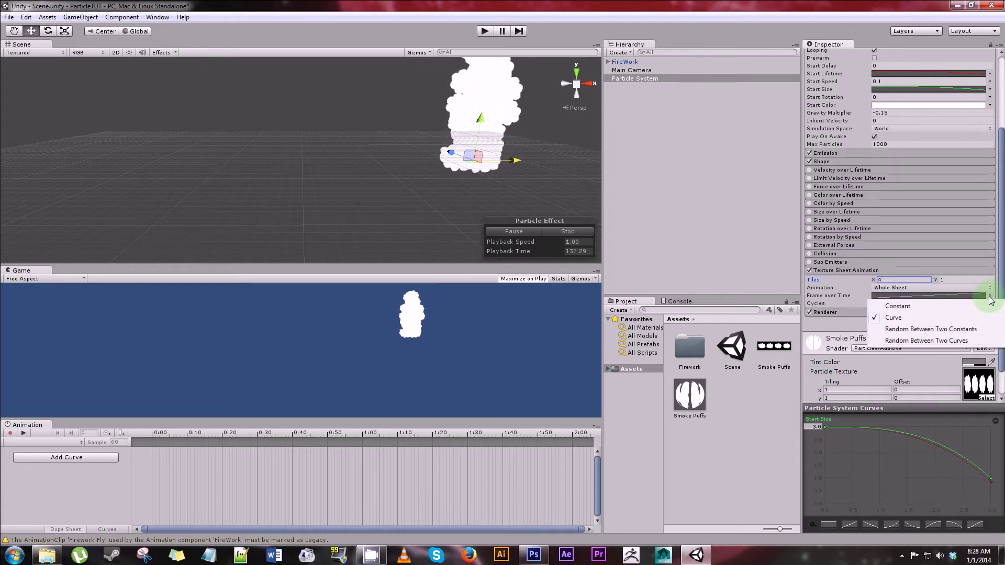
left_click(905, 329)
left_click(890, 296)
type("20")
key("Tab")
type("4")
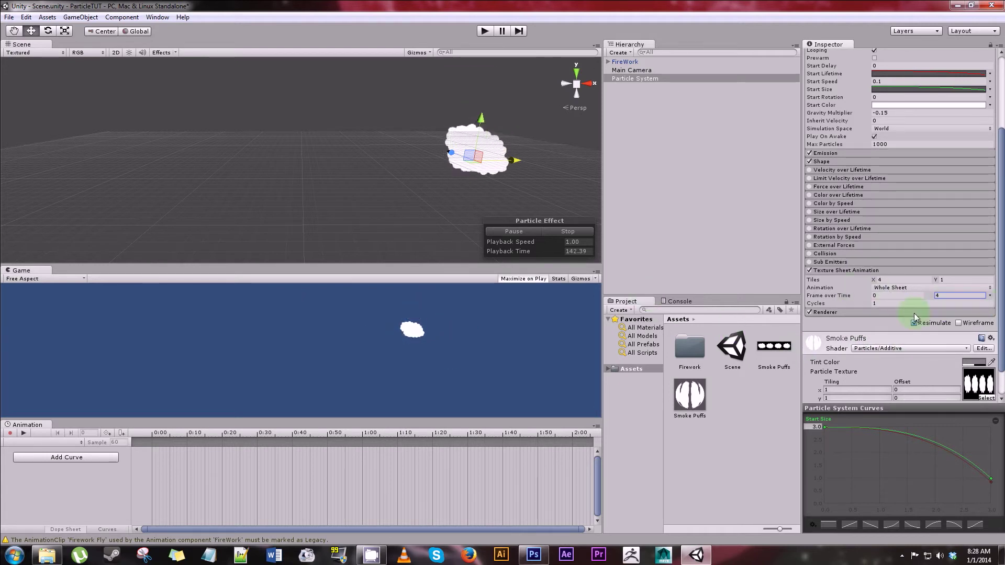
left_click(843, 313)
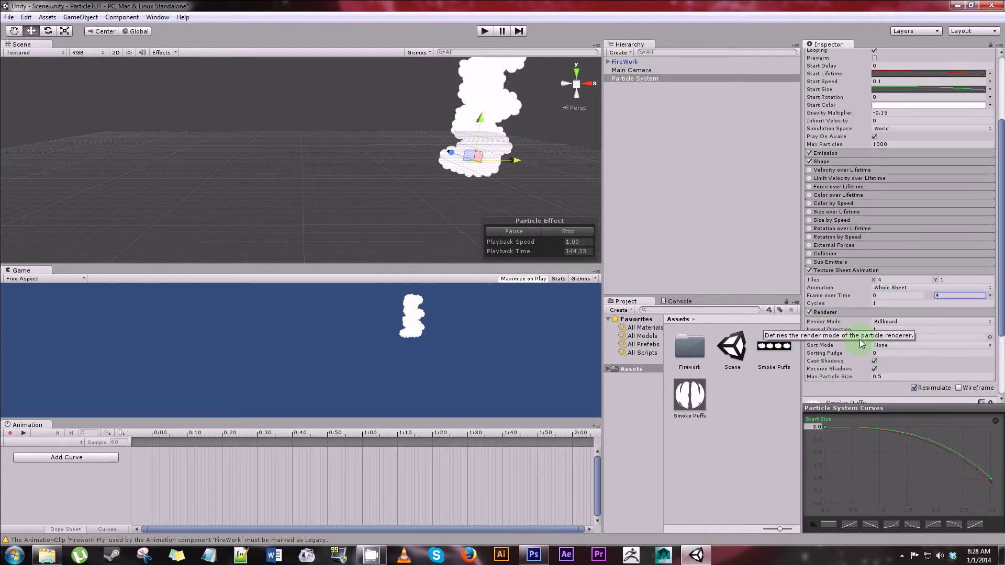
- Turn off Cast Shadows in the Renderer and set Max Particle Size to 0.1
scroll(869, 335, "down", 2)
left_click(874, 330)
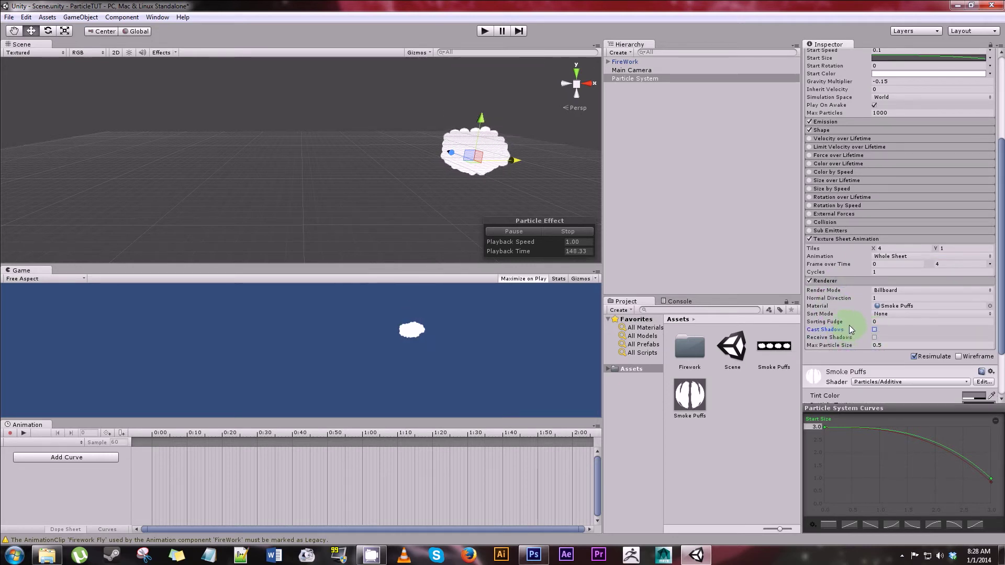
left_click(896, 346)
type(".1")
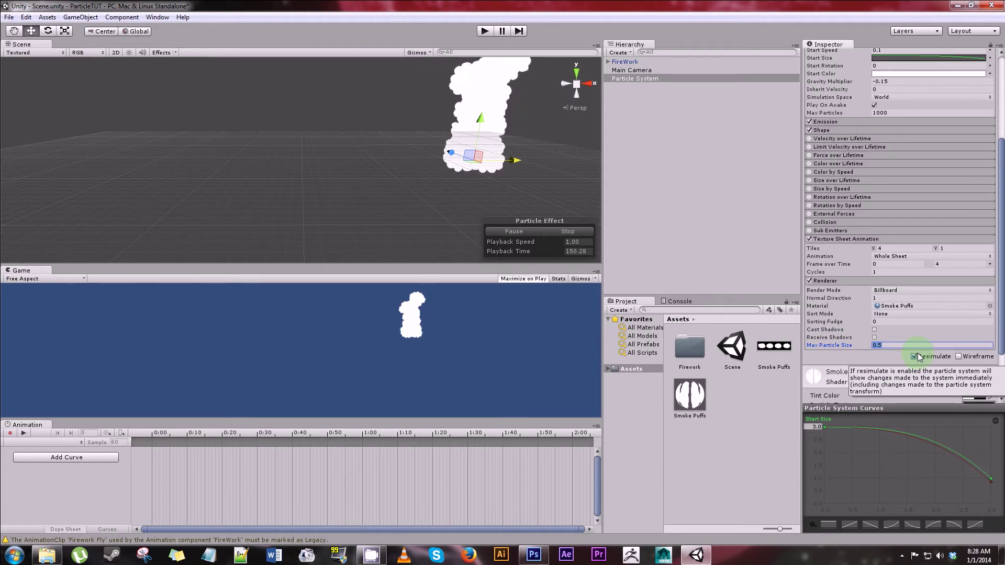
key("Return")
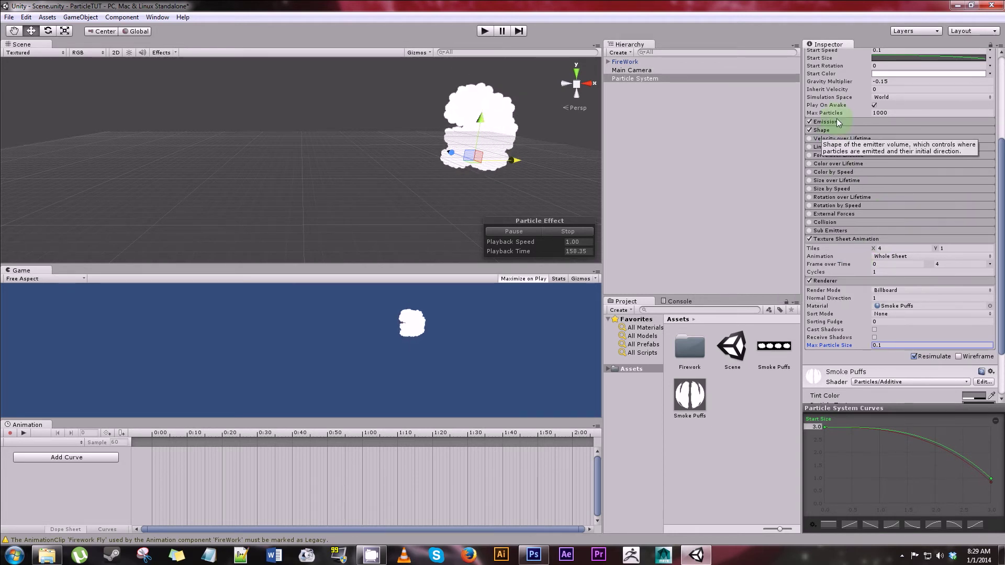
left_click(899, 121)
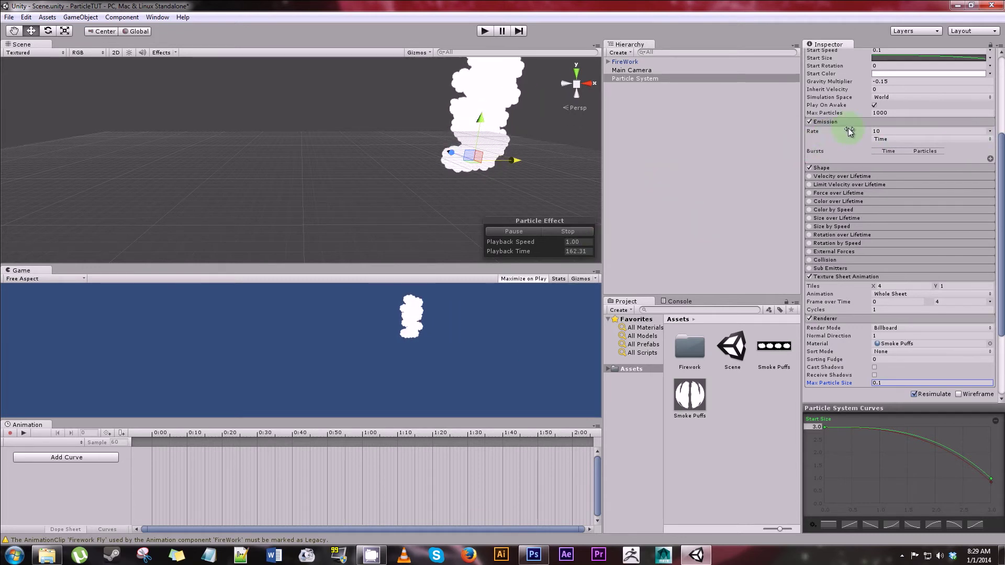
- Raise the emission Rate to 150 particles per second, after adding and removing a trial burst
left_click_drag(857, 135, 488, 124)
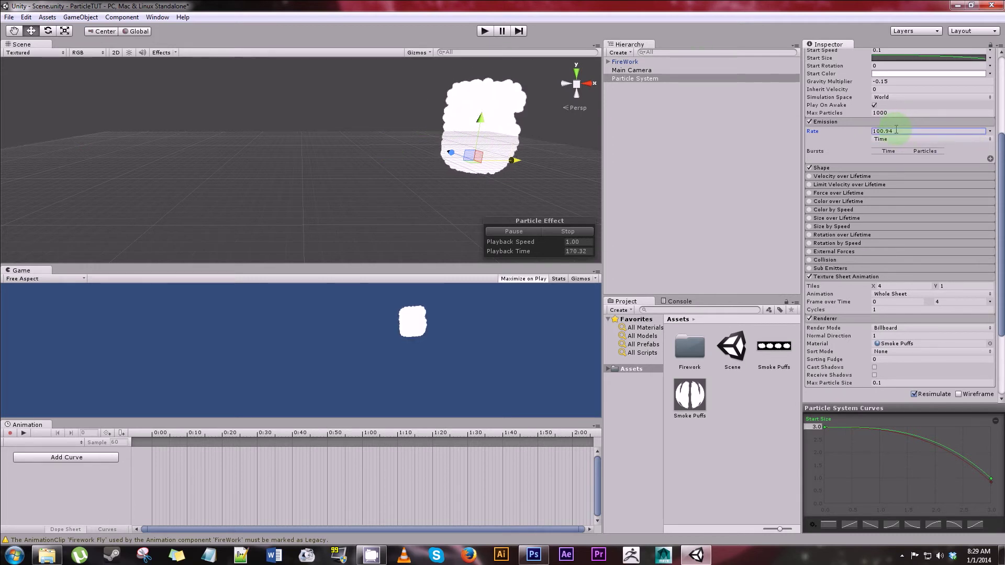
scroll(865, 127, "up", 4)
scroll(877, 157, "down", 4)
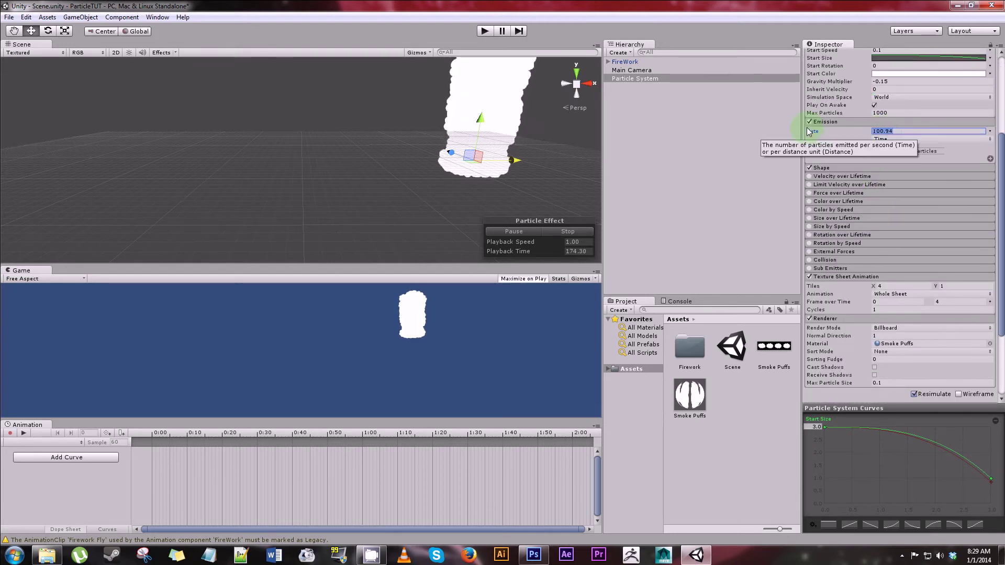
type("0")
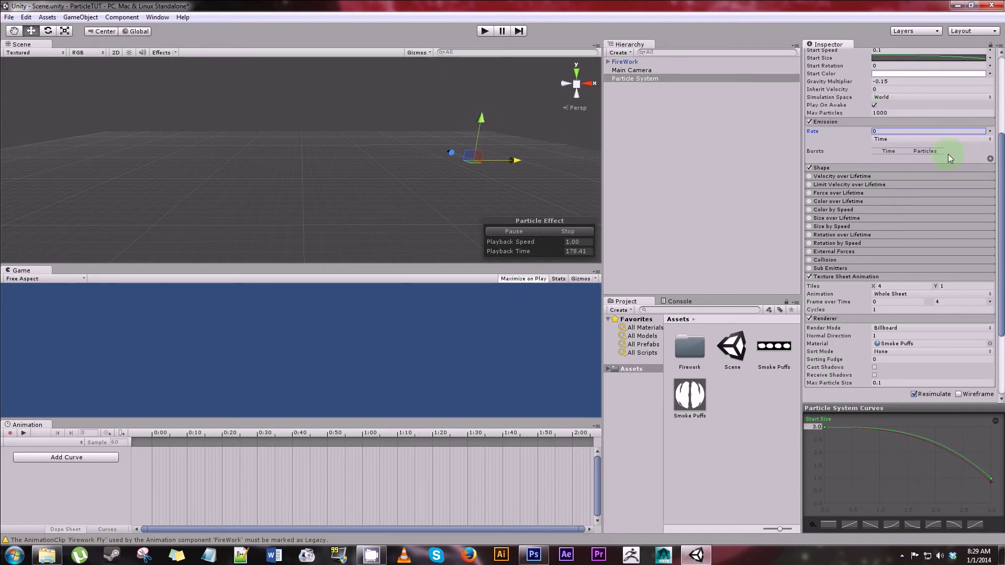
left_click(991, 159)
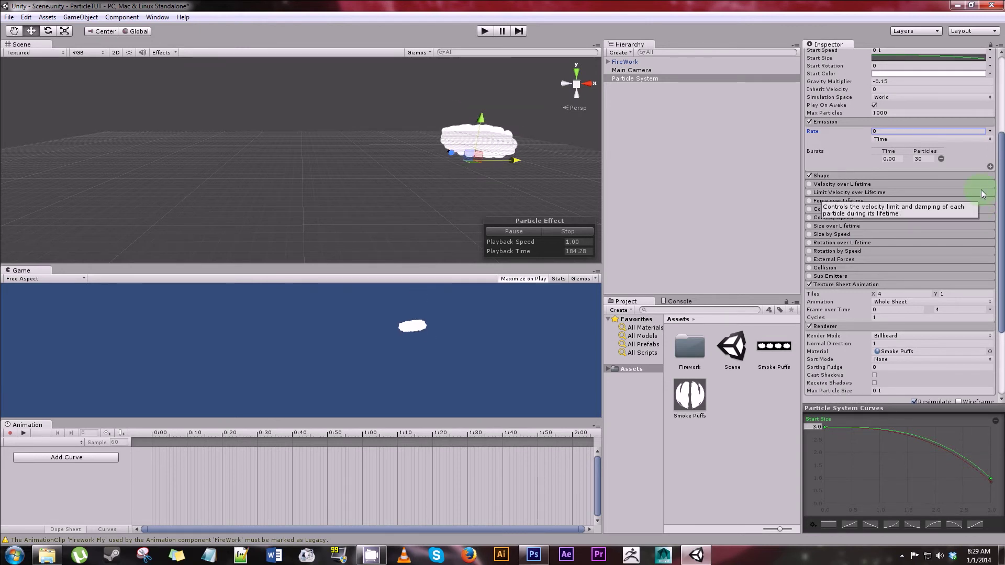
left_click(943, 158)
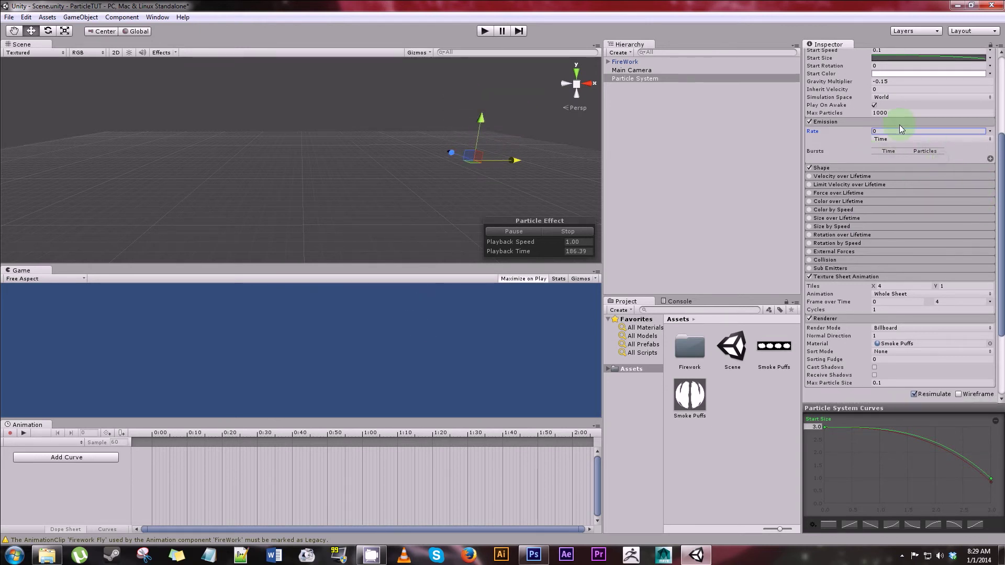
left_click(900, 129)
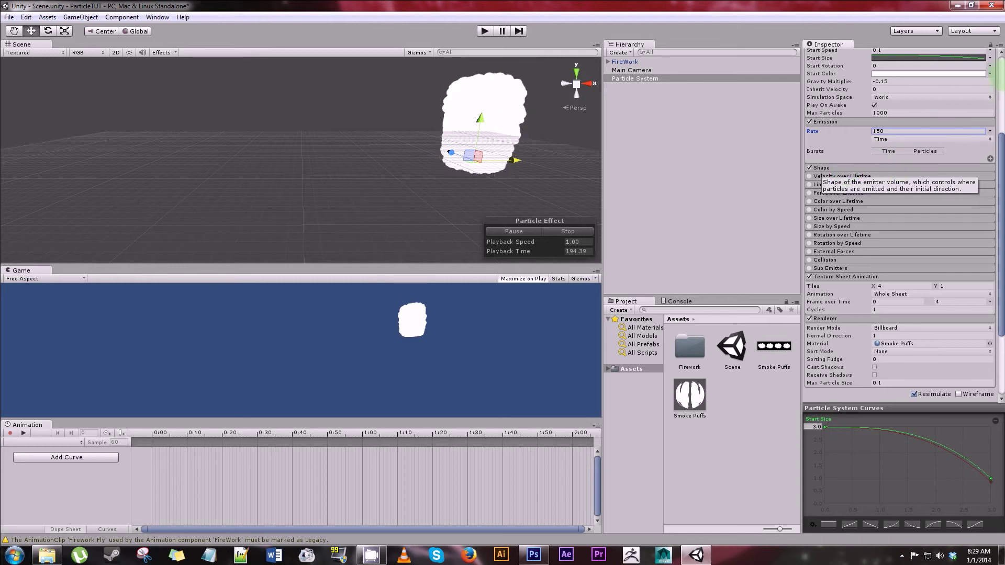
left_click(836, 168)
- Switch the emitter shape to a Sphere of radius 0.01 and bring up the Smoke Puffs Tint Color
left_click(907, 177)
left_click(921, 188)
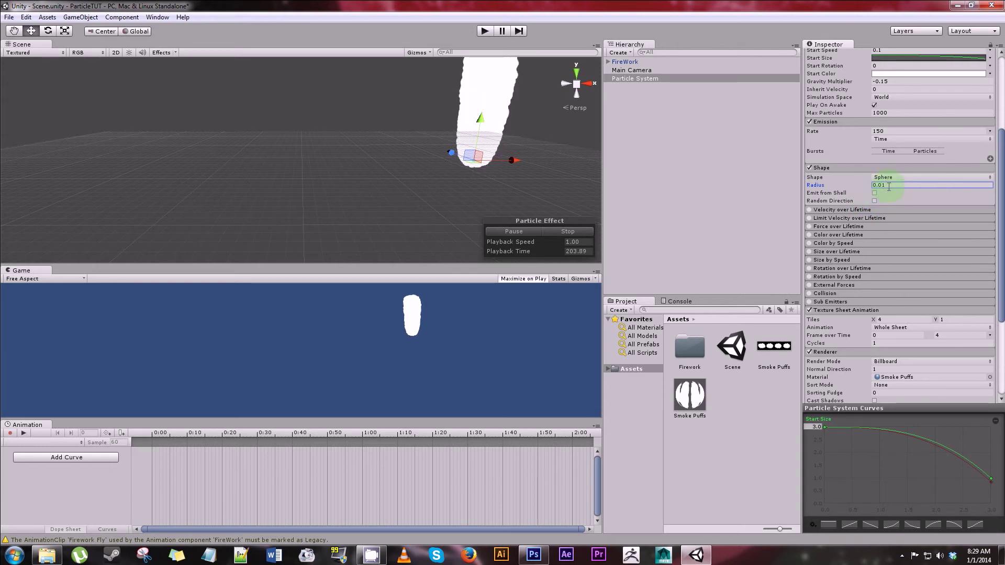
scroll(969, 339, "down", 5)
left_click(974, 330)
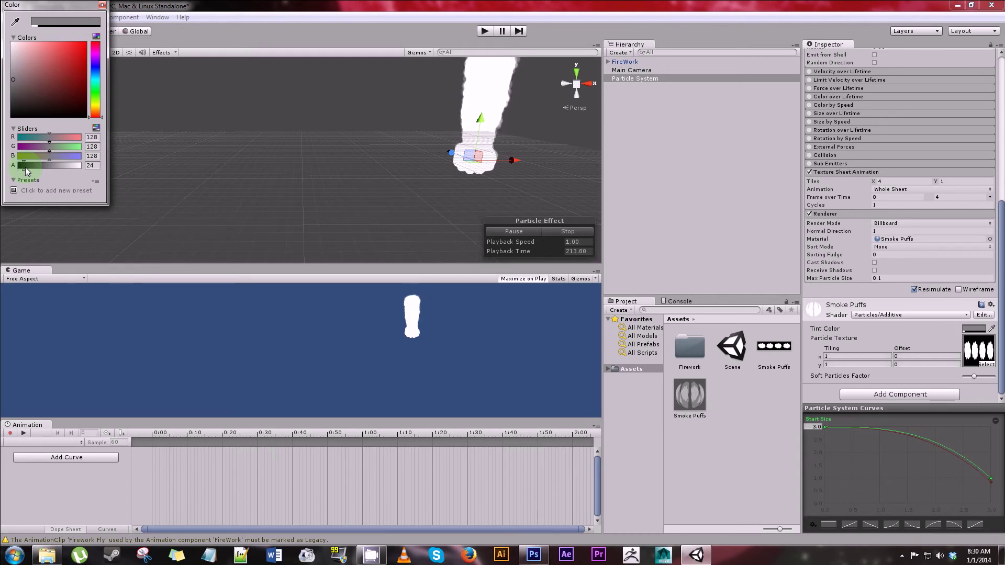
- Close the colour picker with the tint alpha at 24 and return to the top of the Inspector
left_click(104, 5)
scroll(900, 220, "up", 3)
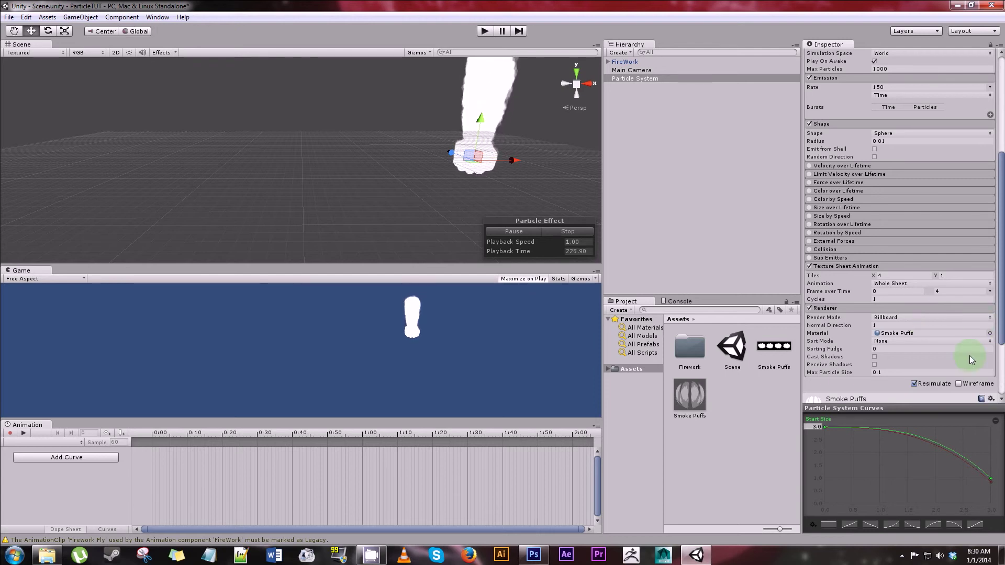
- Enable Size over Lifetime with an ease-in curve growing particle size from 0 to 1
left_click(810, 208)
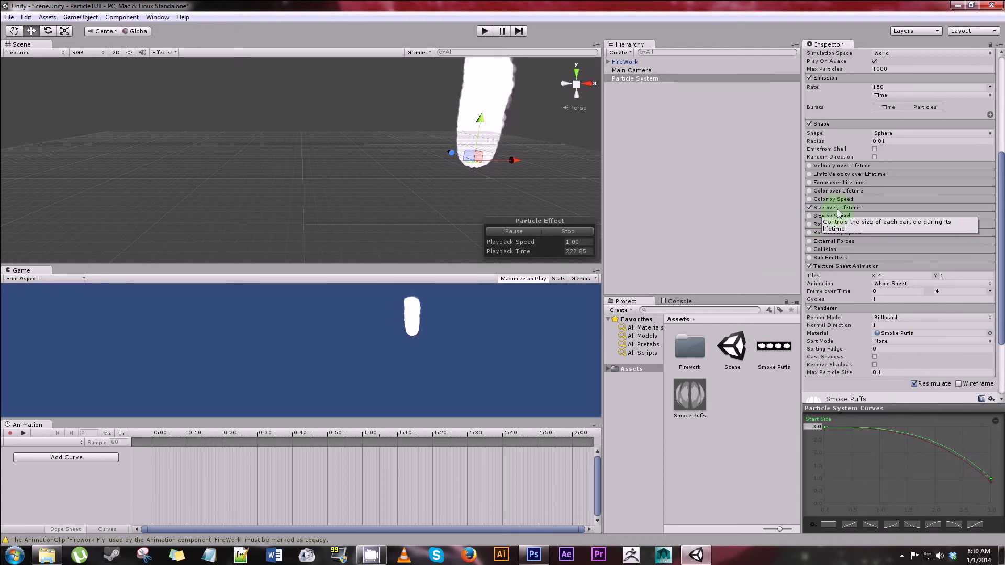
left_click(911, 217)
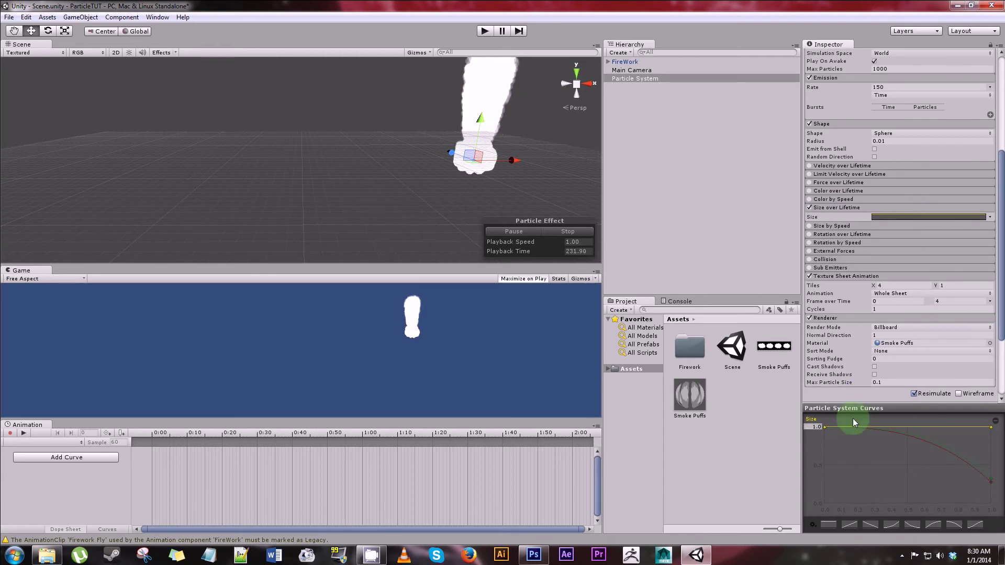
left_click(892, 525)
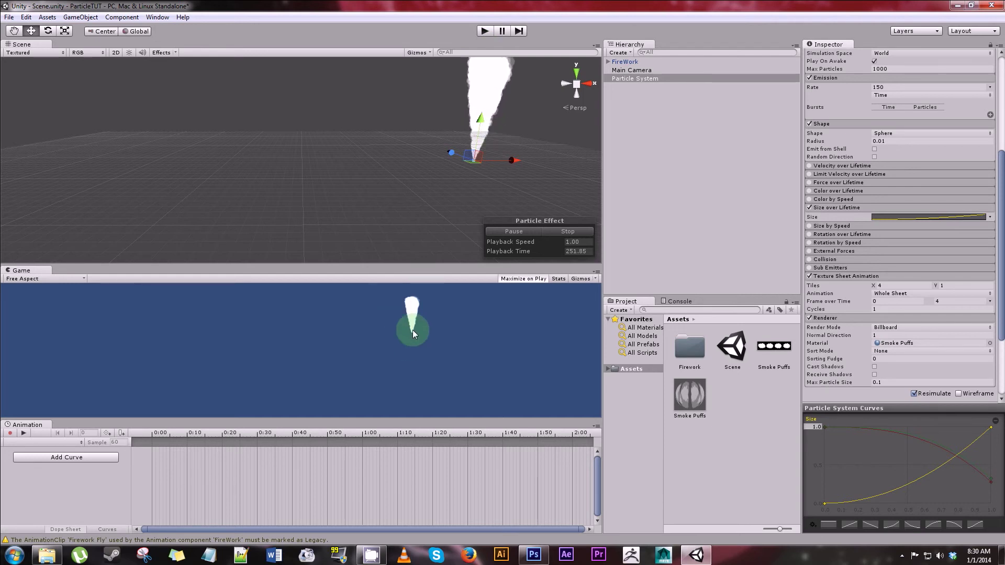
left_click(830, 193)
- Enable Color over Lifetime and make the gradient's starting colour mid-grey
left_click(810, 191)
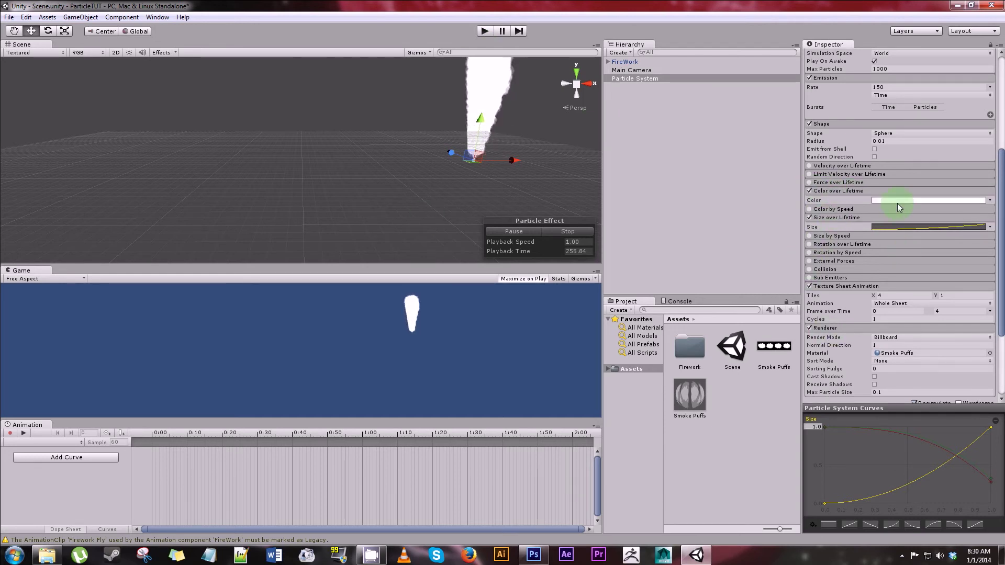
left_click(897, 201)
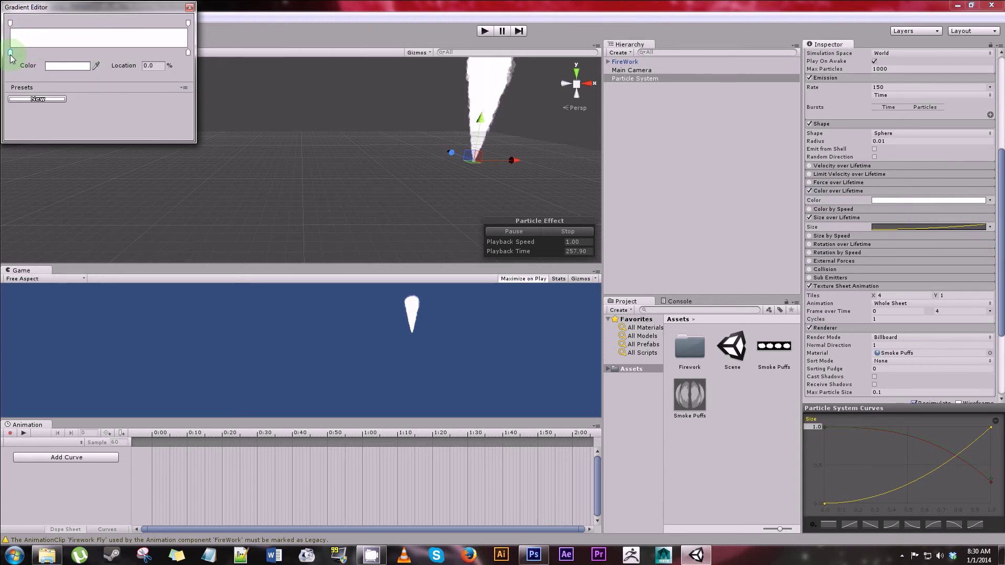
left_click(10, 23)
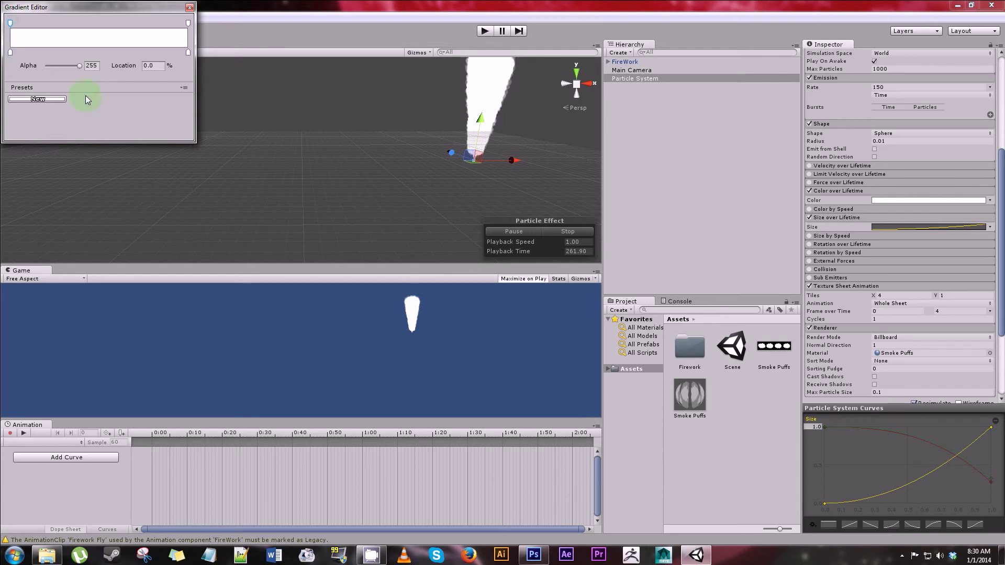
left_click(10, 53)
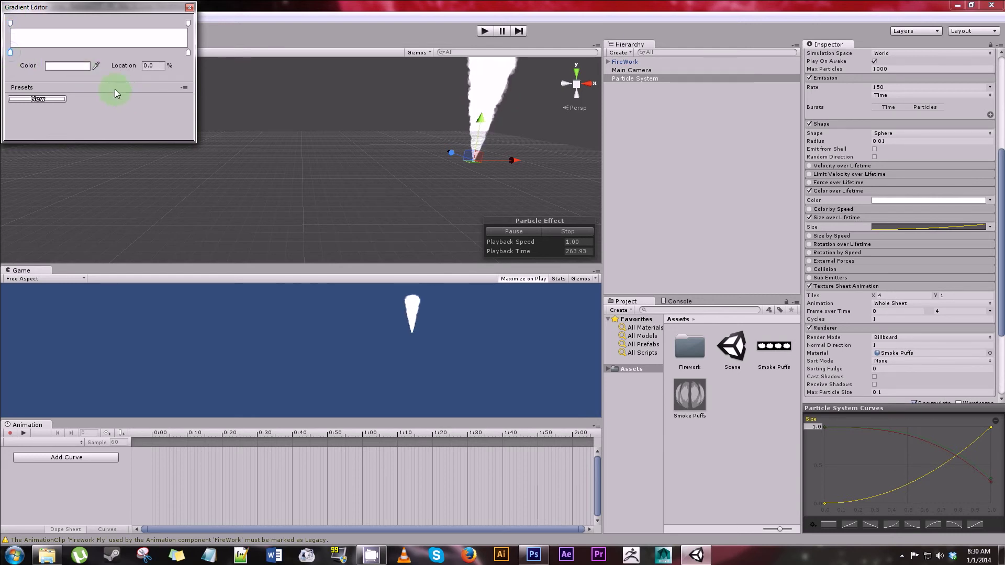
left_click(60, 68)
mouse_move(60, 69)
left_mouse_down()
mouse_move(12, 99)
mouse_move(4, 84)
left_mouse_up()
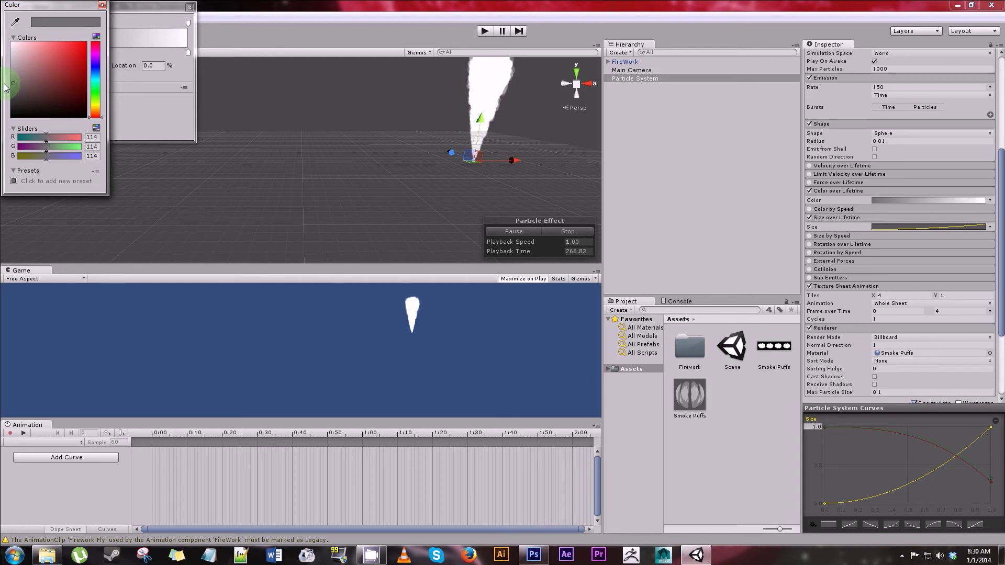
left_click(102, 6)
- Set the end colour to 229 grey, fade the end alpha to transparent, and add a mostly opaque mid alpha stop
left_click(188, 52)
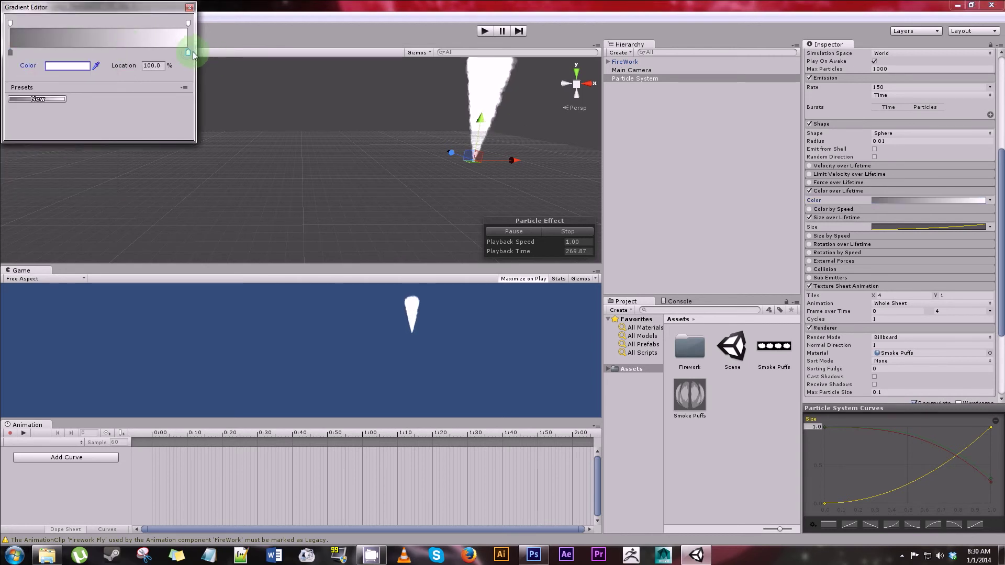
left_click(83, 66)
left_click_drag(12, 55, 6, 52)
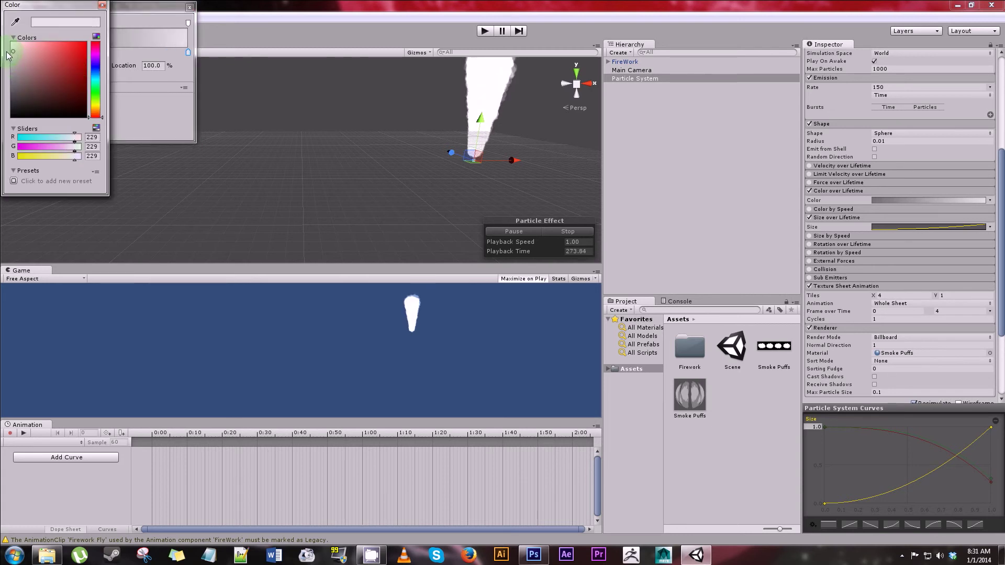
left_click(102, 5)
left_click(188, 23)
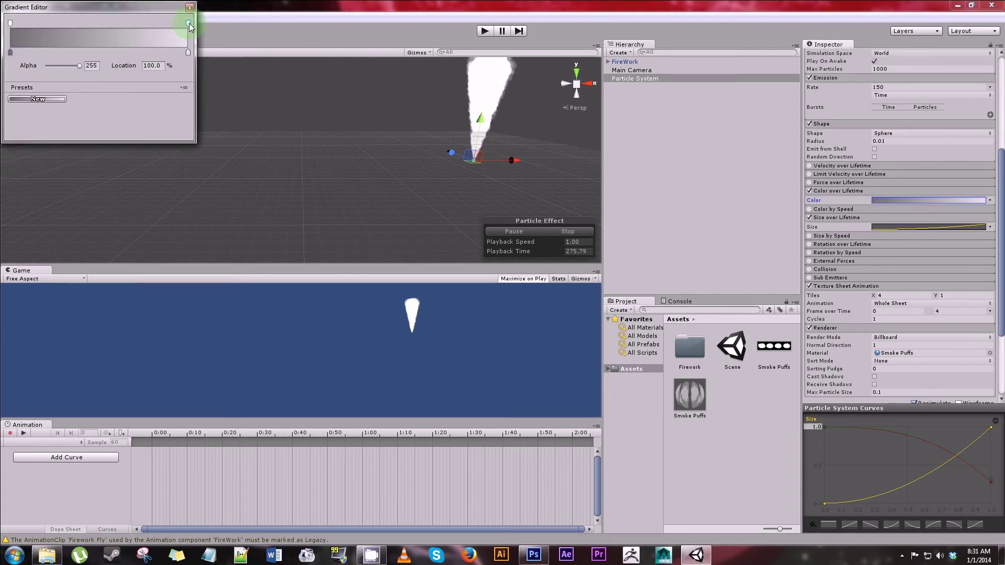
left_click_drag(77, 67, 52, 69)
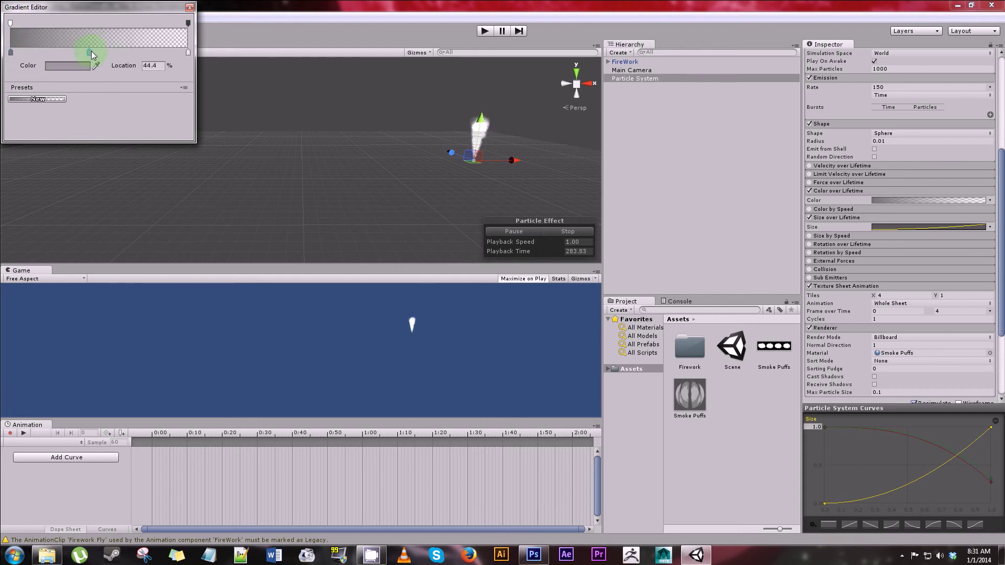
left_click_drag(28, 24, 78, 23)
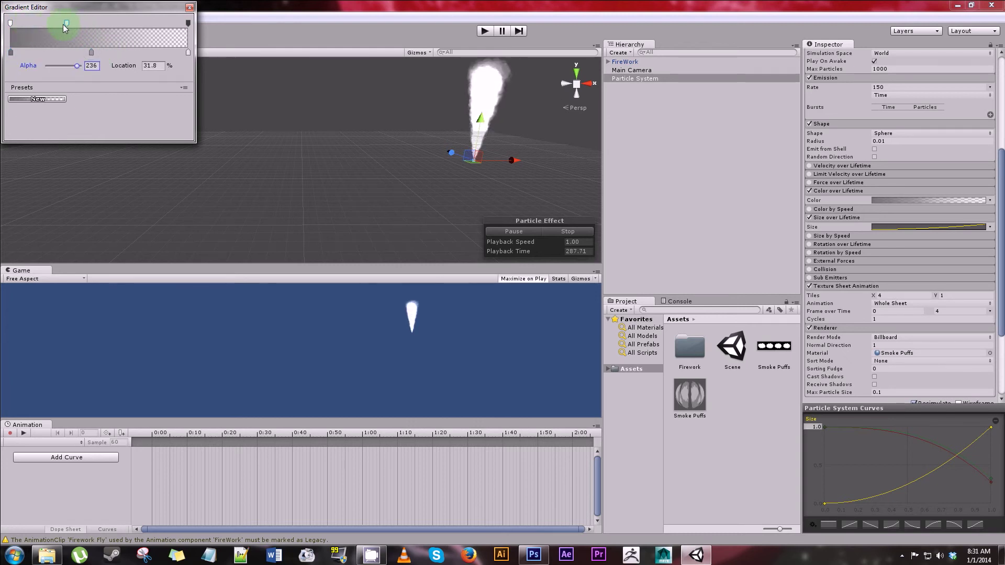
left_click_drag(57, 29, 53, 29)
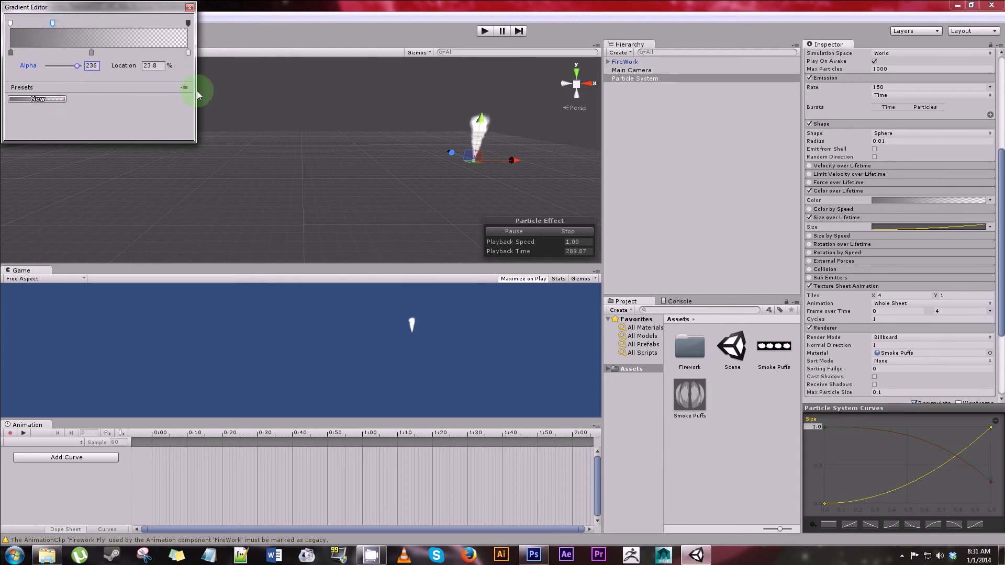
left_click(188, 9)
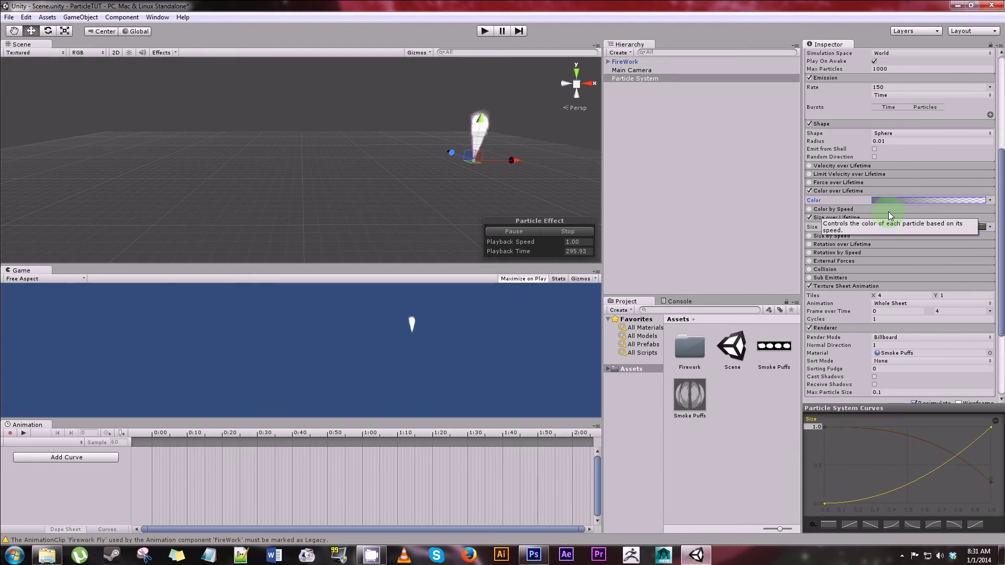
- Set the Start Color to grey 156,156,156 with alpha 60
scroll(929, 210, "up", 5)
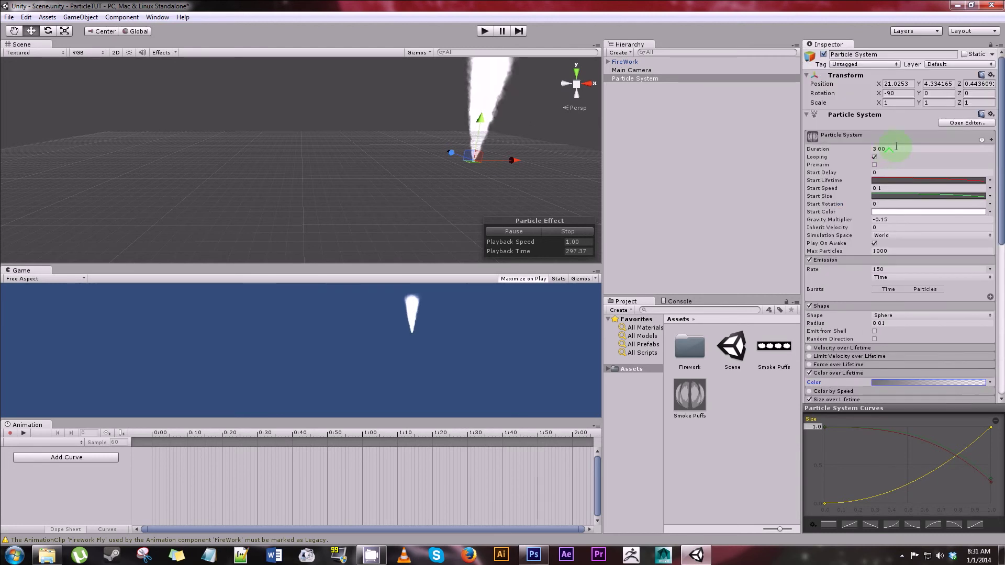
left_click(931, 213)
left_click_drag(80, 166, 34, 166)
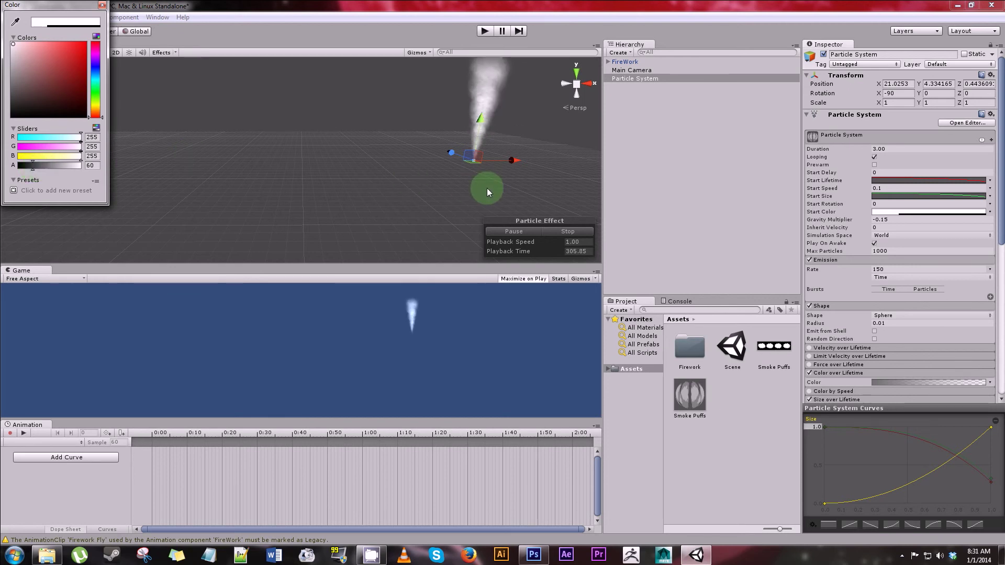
mouse_move(46, 89)
left_mouse_down()
mouse_move(17, 46)
mouse_move(8, 75)
mouse_move(127, 31)
mouse_move(99, 62)
mouse_move(97, 48)
mouse_move(98, 120)
mouse_move(95, 24)
left_mouse_up()
left_click_drag(58, 68, 5, 76)
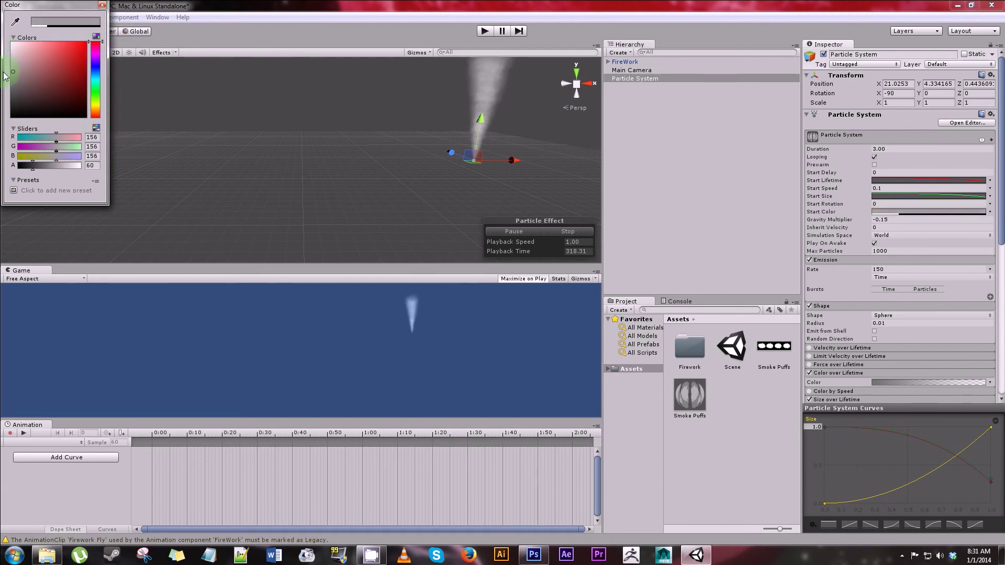
left_click(102, 7)
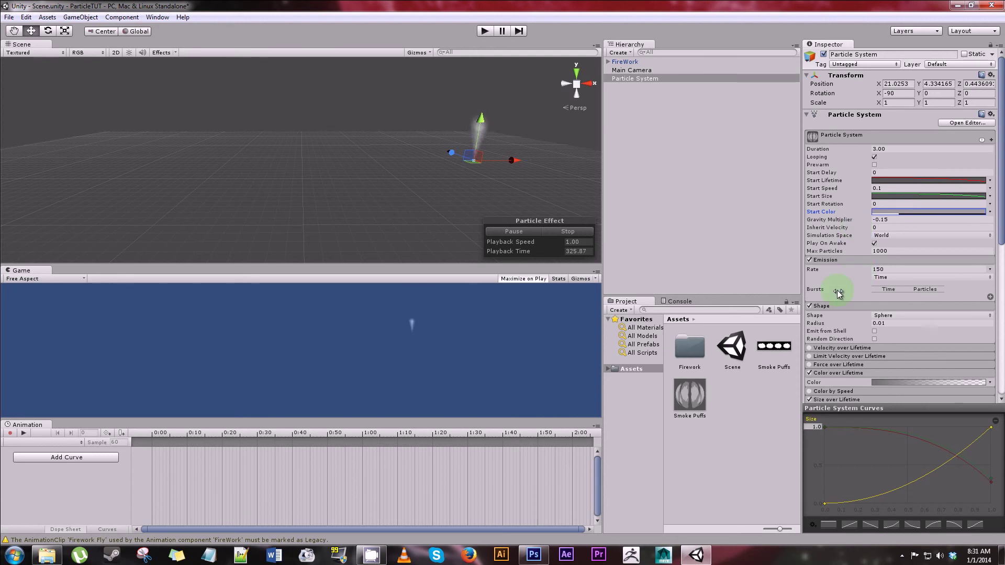
- Enable Rotation over Lifetime at Angular Velocity 45, then move the emitter right along X
scroll(837, 290, "down", 5)
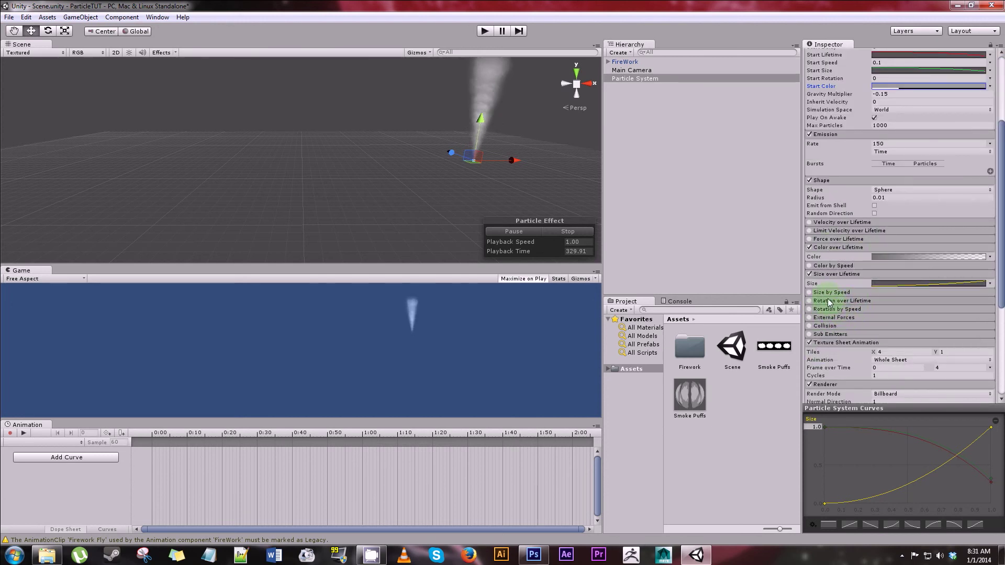
left_click(851, 302)
left_click(809, 300)
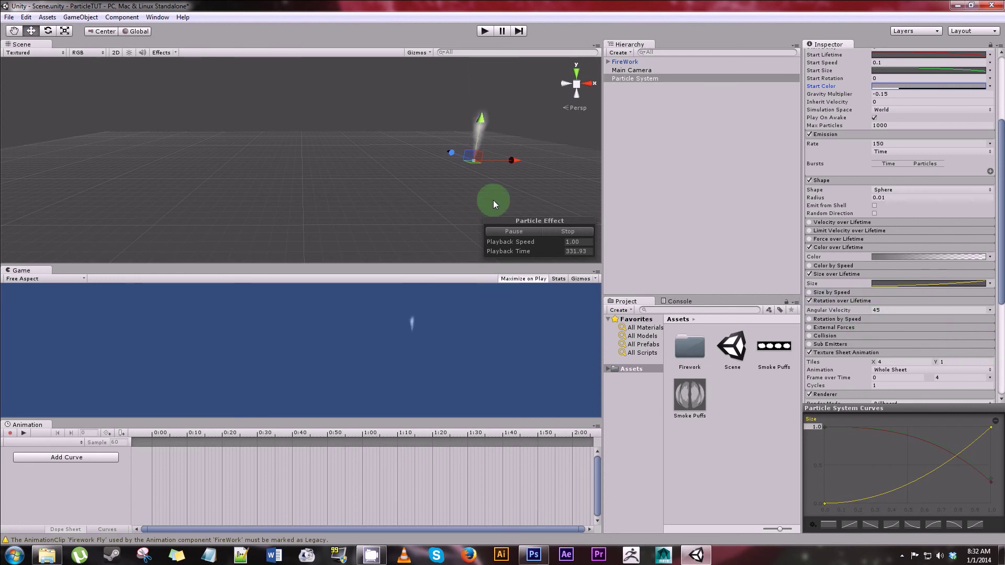
left_click_drag(505, 152, 298, 215, "alt")
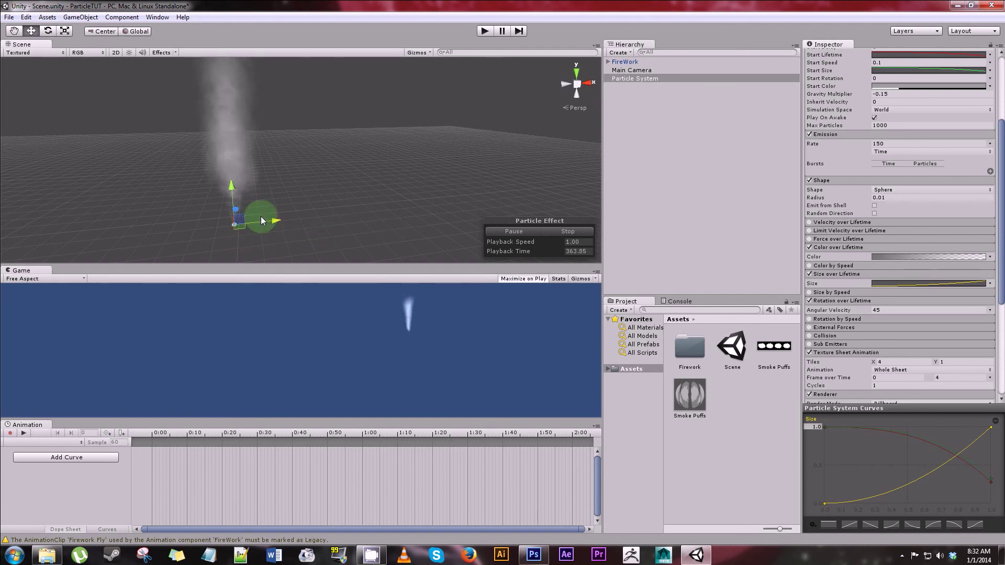
left_click_drag(275, 223, 339, 210)
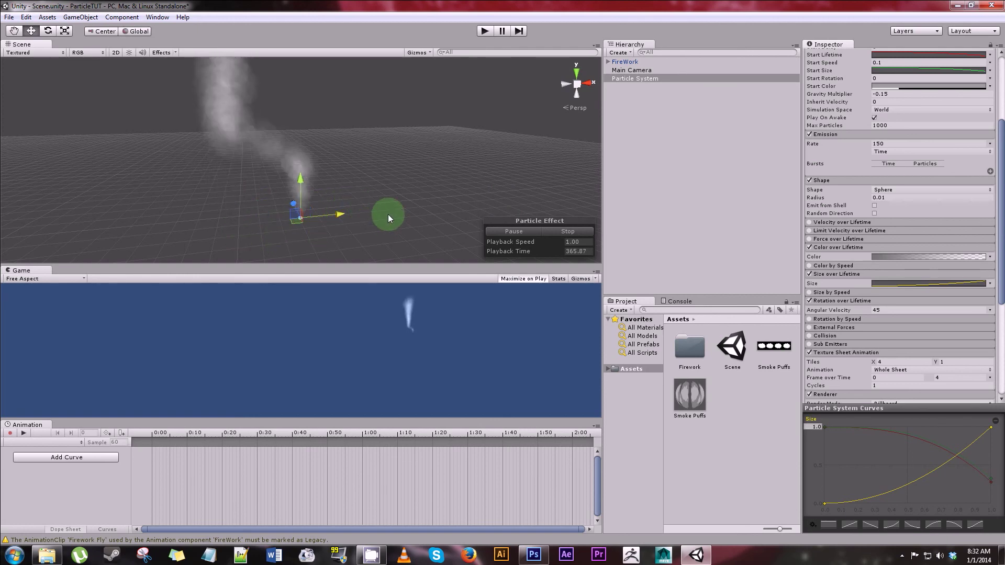
- Rename the selected particle system to 'Smoke Trail 2' in the Inspector
left_click_drag(404, 201, 293, 222, "alt")
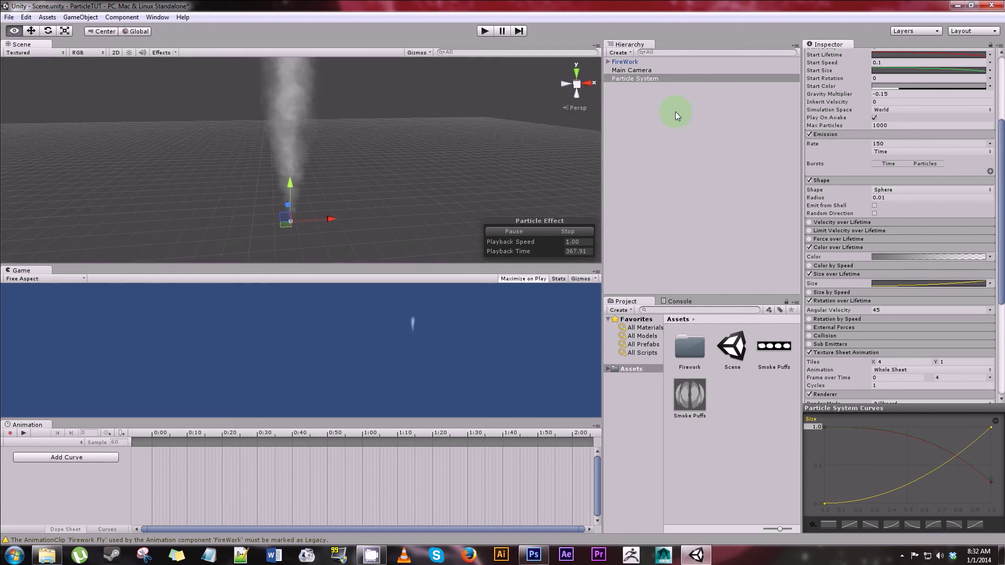
left_click(684, 70)
left_click(683, 79)
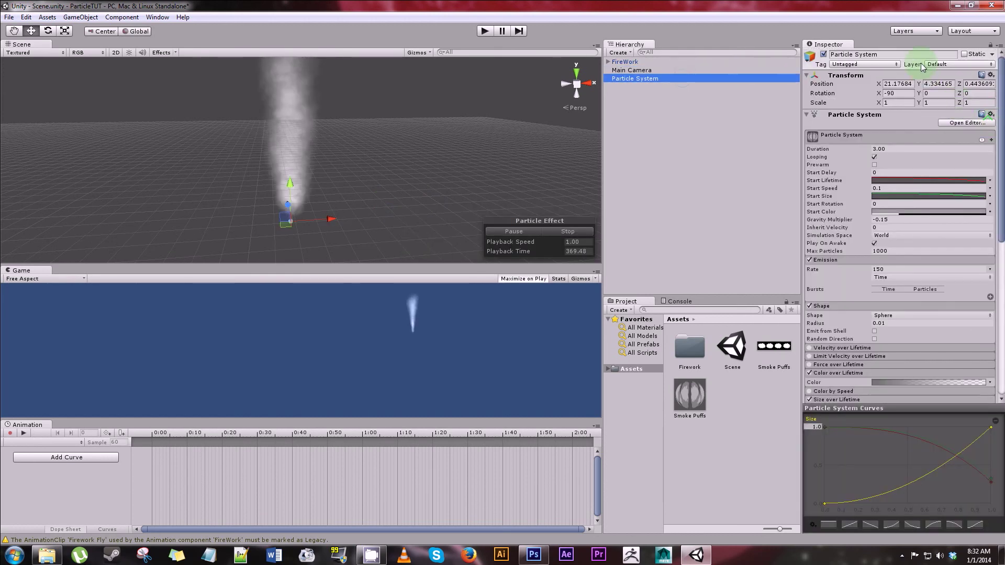
left_click(908, 54)
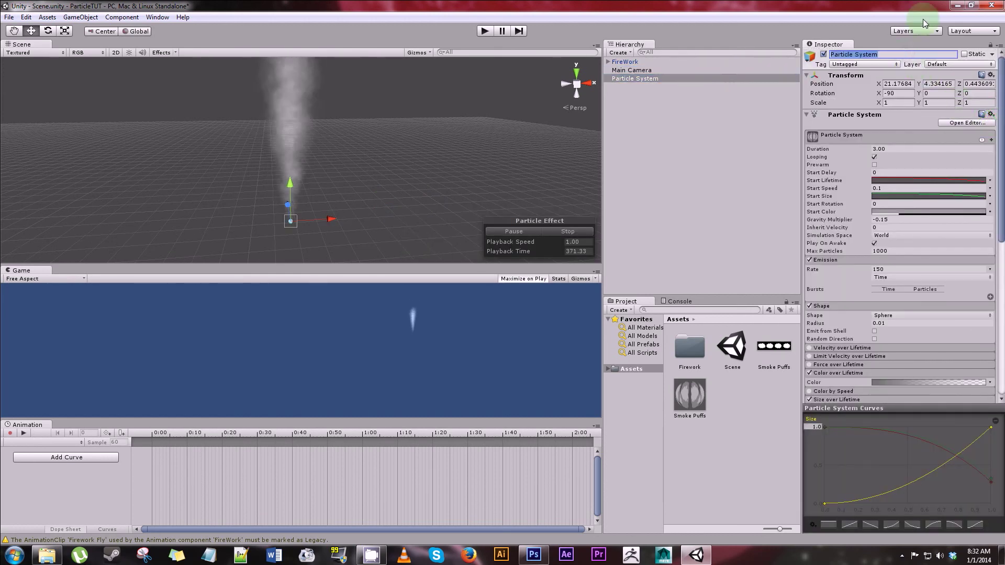
type("Smoke Trail 2")
key("Return")
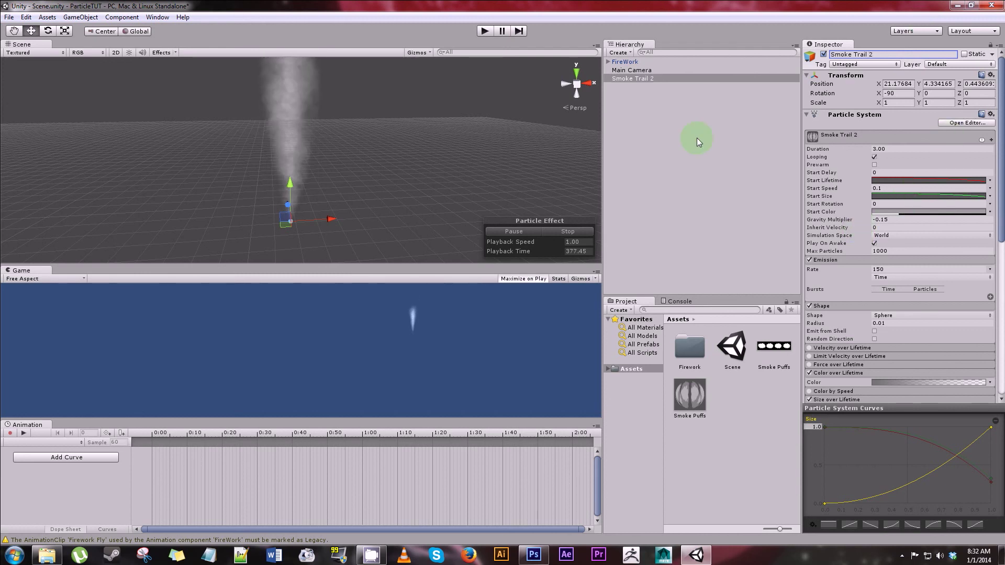
- Move Smoke Puffs1 out of FireWork to the top level, breaking the prefab, and frame it in the scene
left_click(609, 62)
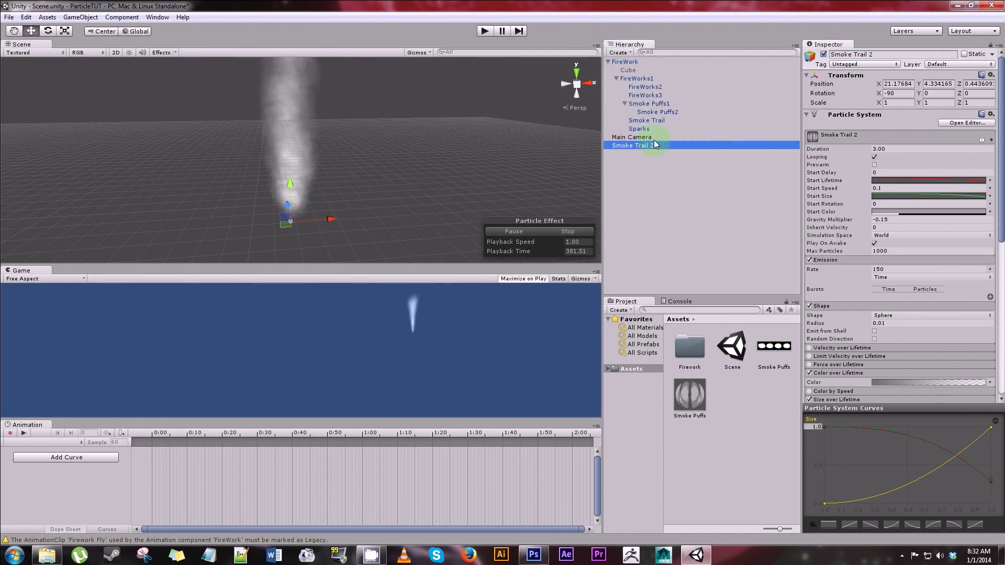
left_click_drag(650, 112, 662, 102)
left_click(529, 296)
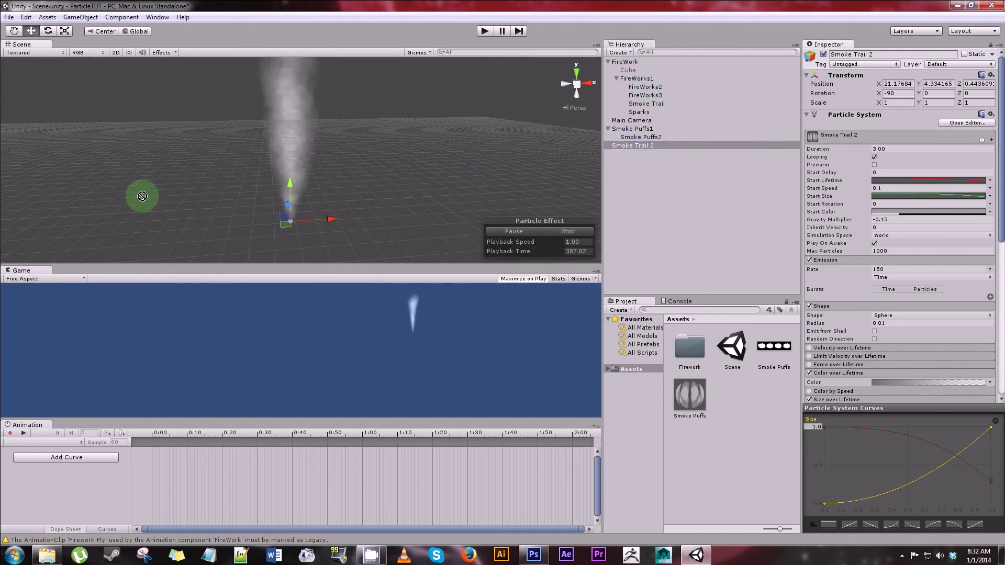
left_click(209, 198)
double_click(636, 129)
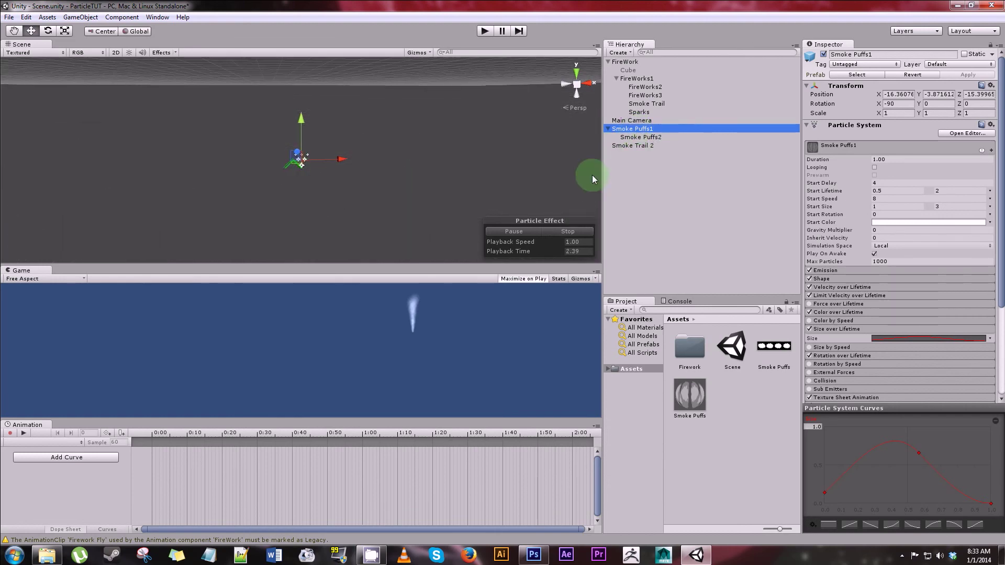
left_click(568, 231)
left_click(513, 232)
scroll(338, 194, "up", 5)
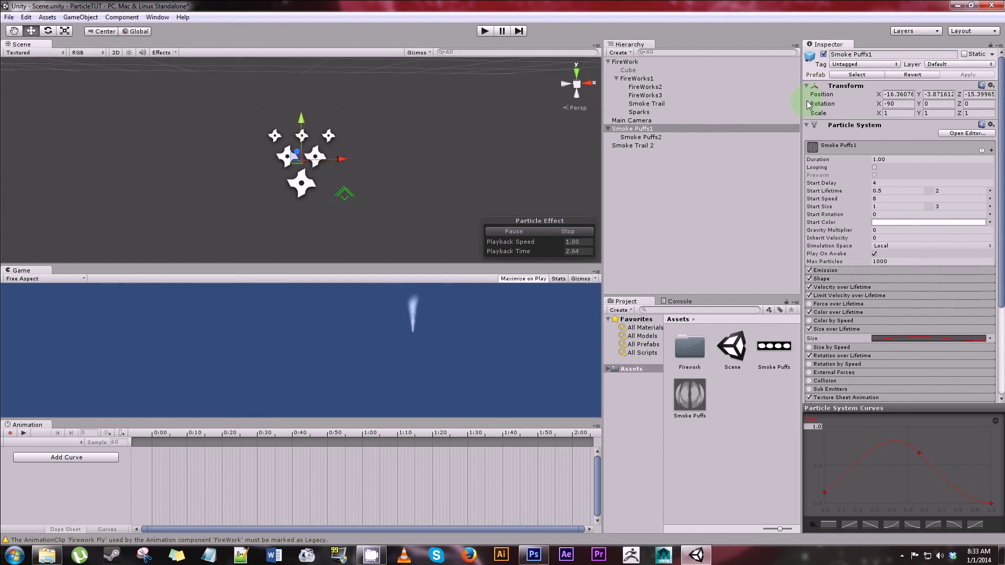
left_click(661, 138)
left_click(658, 131)
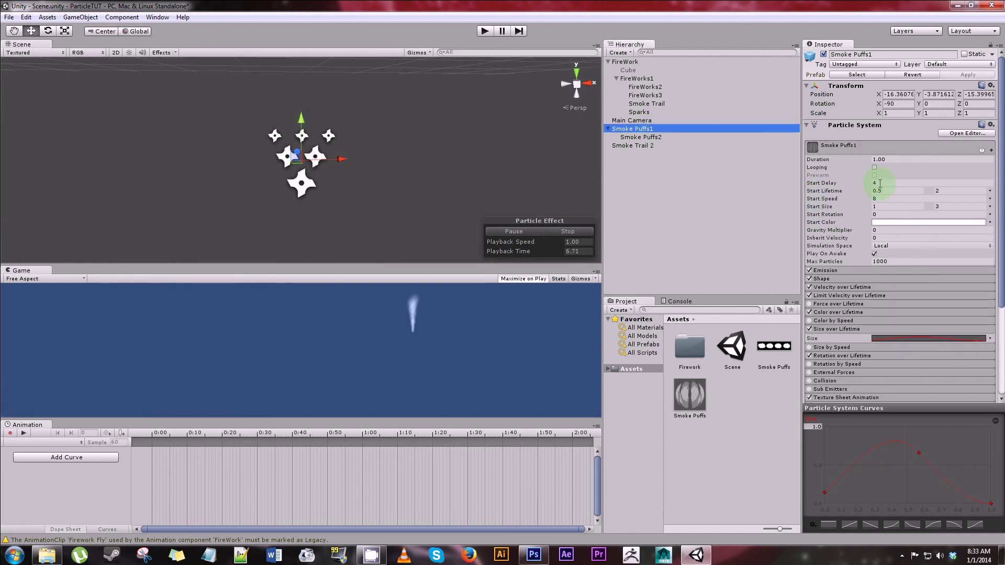
left_click(570, 231)
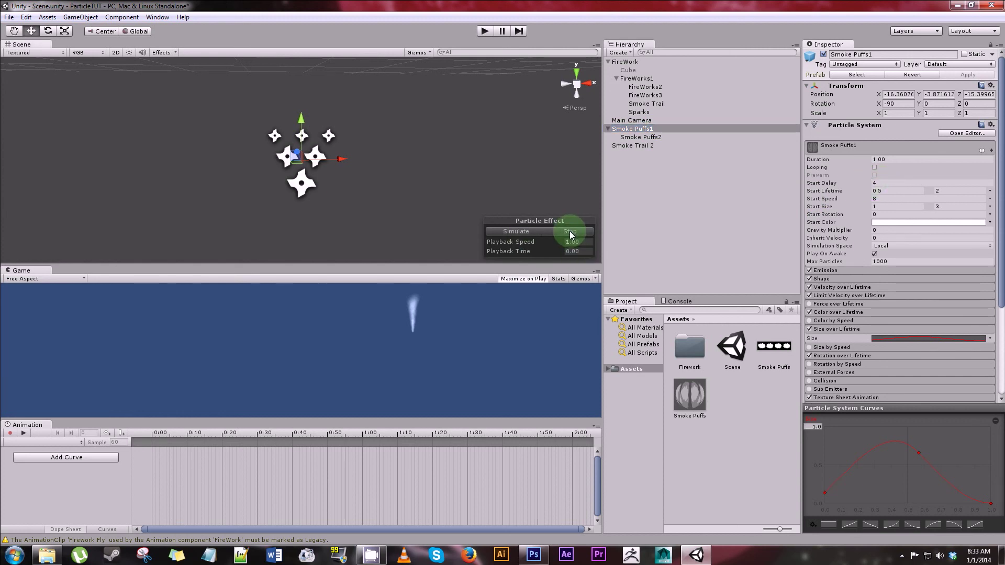
left_click(518, 231)
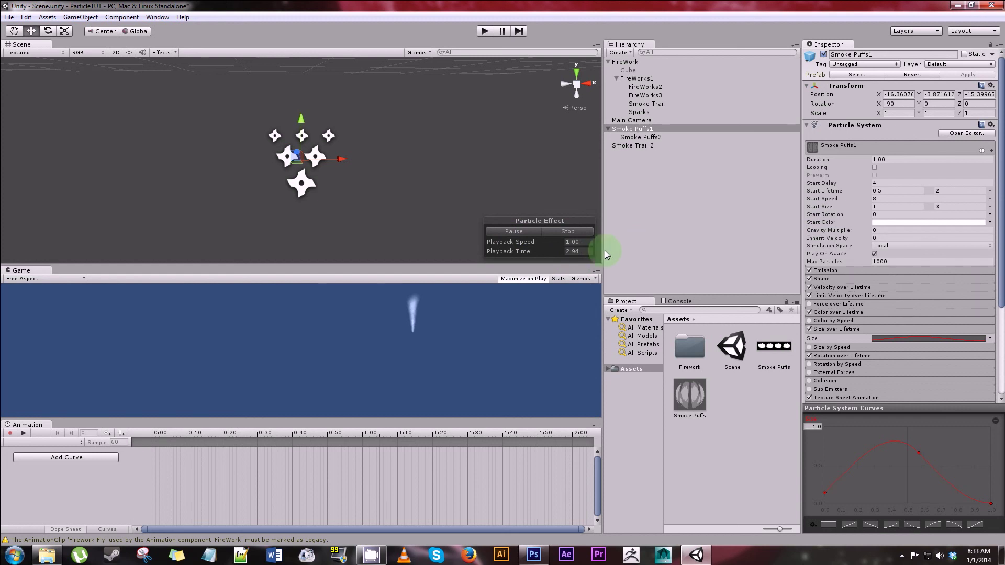
scroll(331, 177, "down", 3)
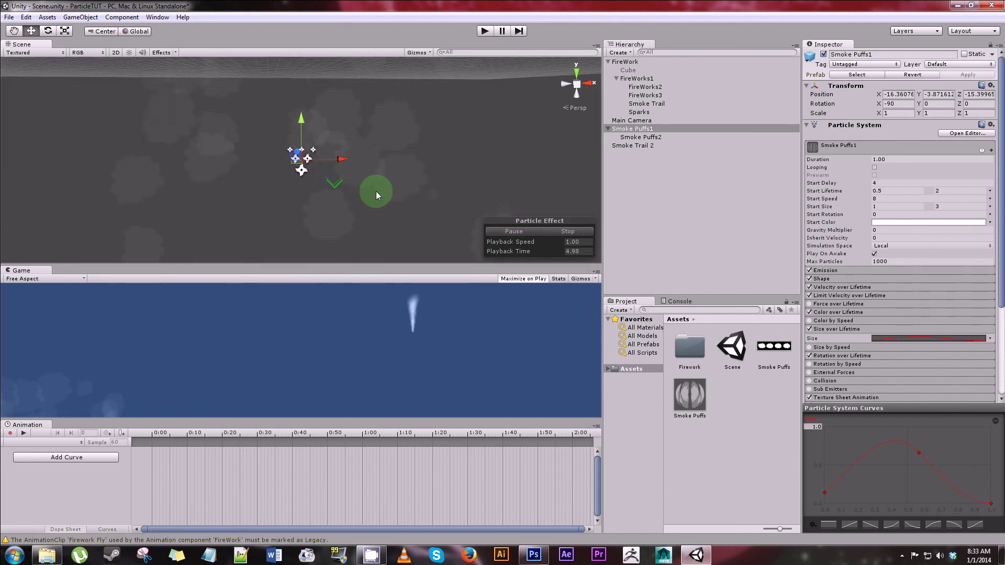
left_click(560, 232)
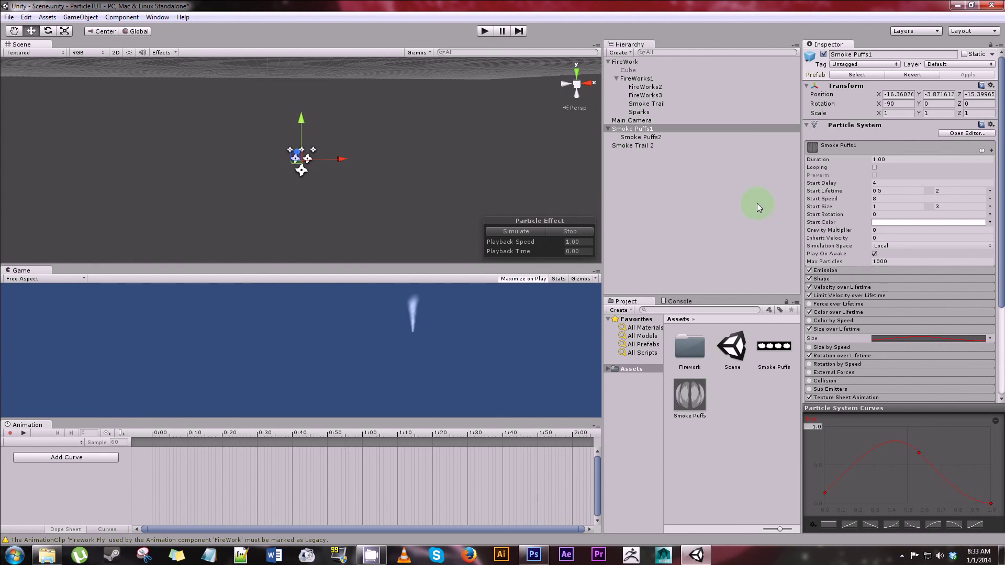
left_click(372, 555)
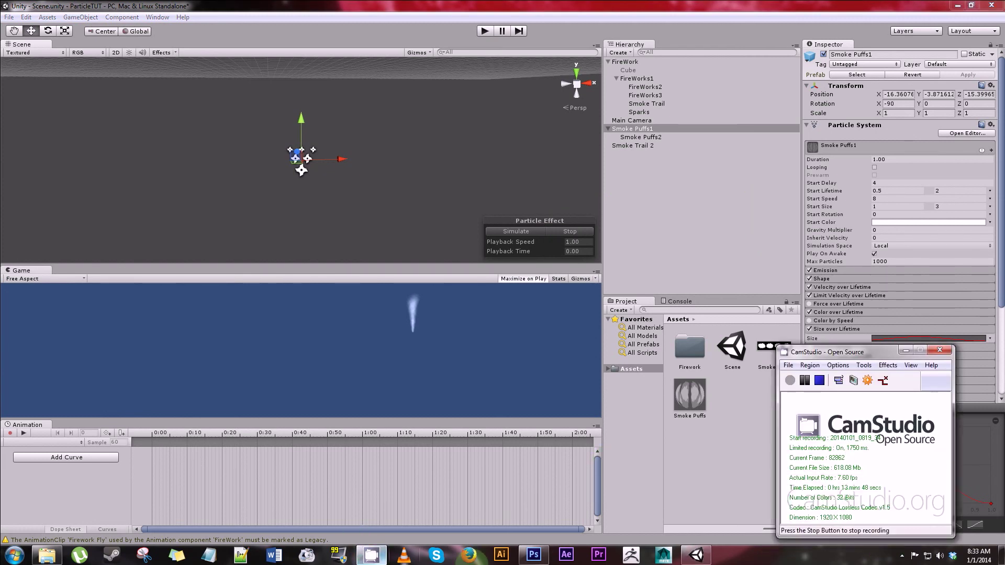